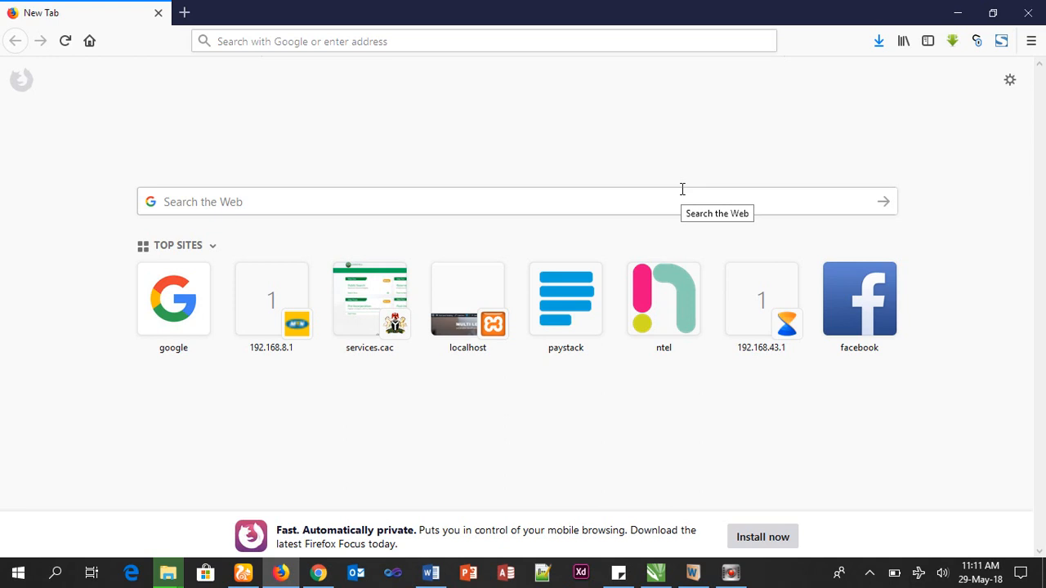
Switch to the desktop, open the XAMPP Control Panel and start the Apache and MySQL modules.
key("ctrl+l")
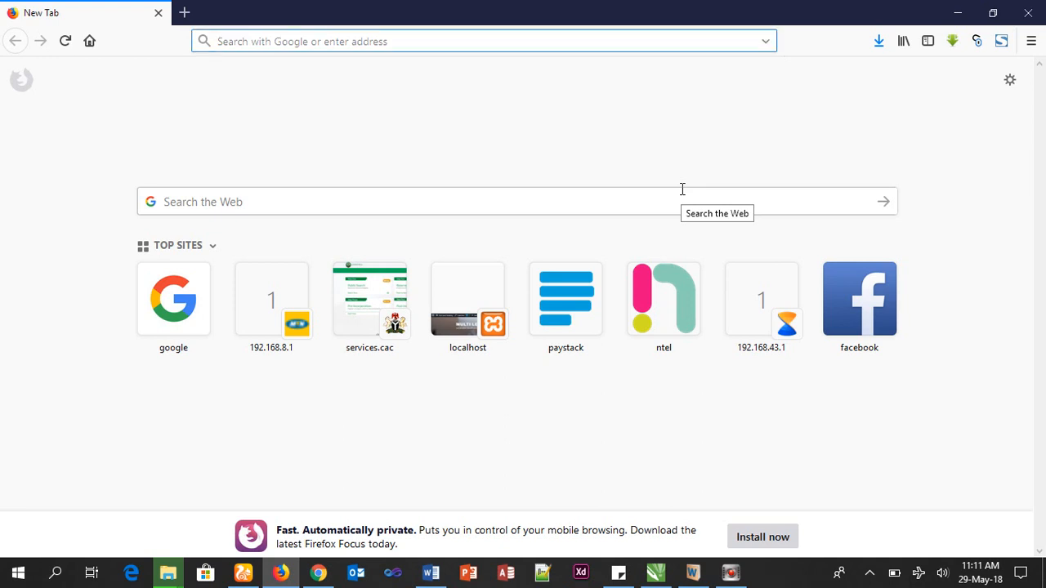
key("super+d")
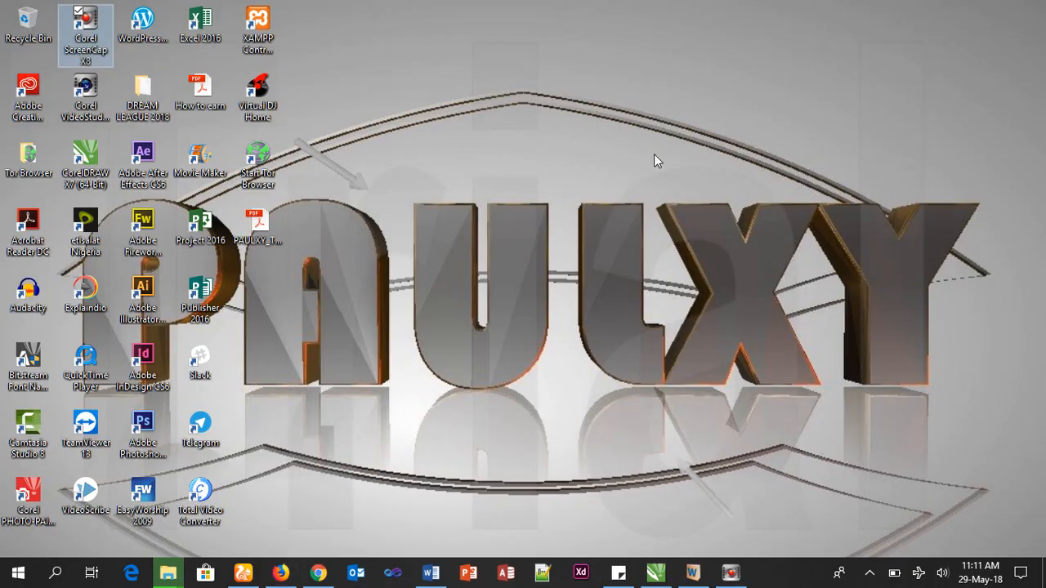
left_click(268, 33)
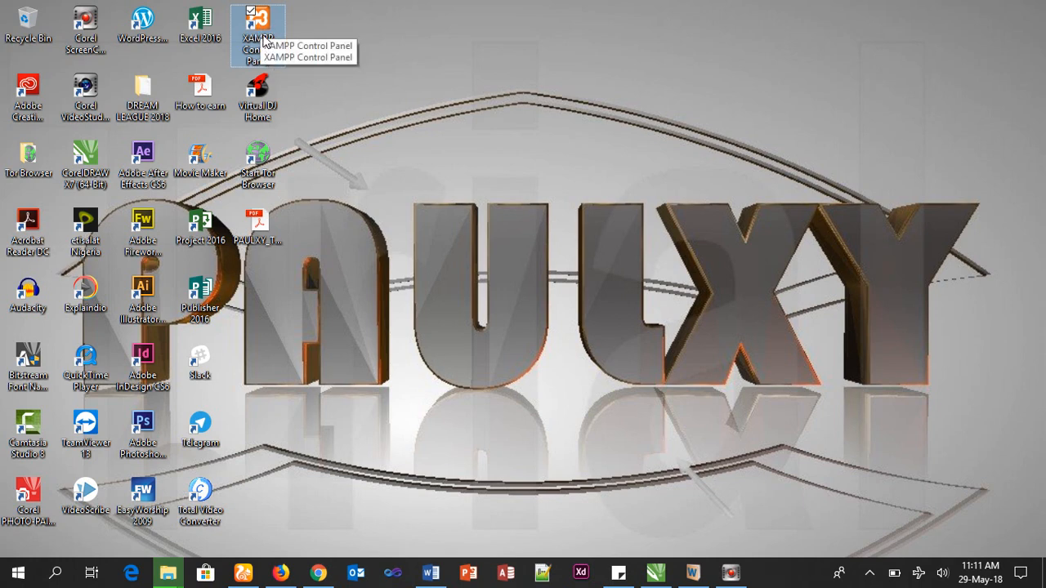
double_click(263, 31)
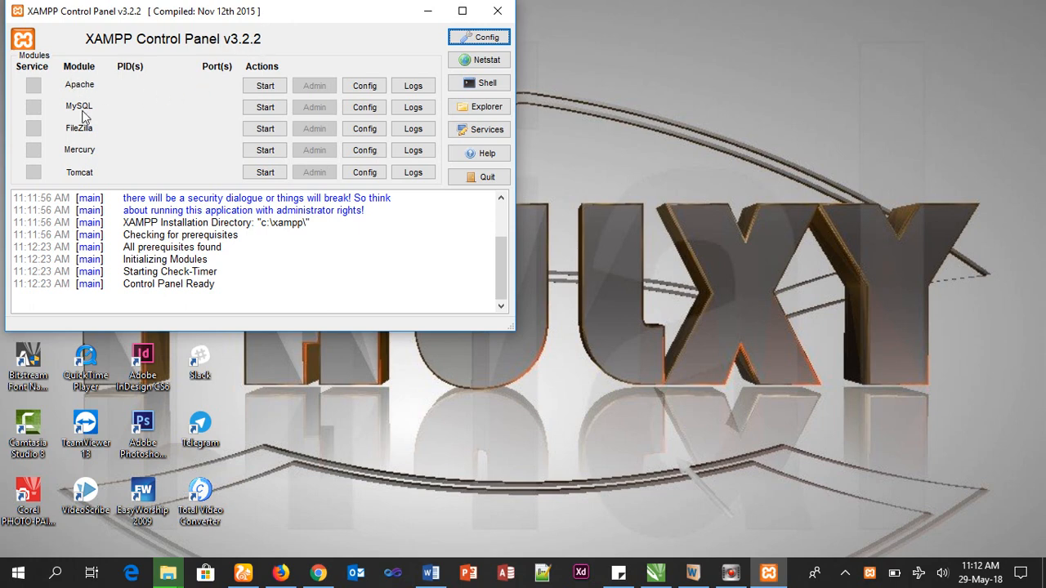
left_click(266, 86)
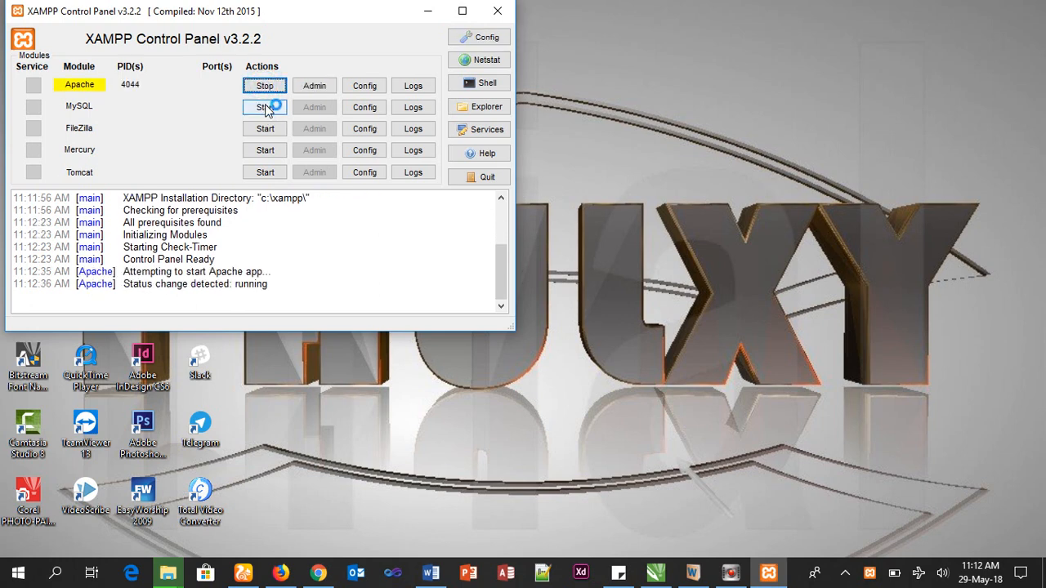
left_click(266, 108)
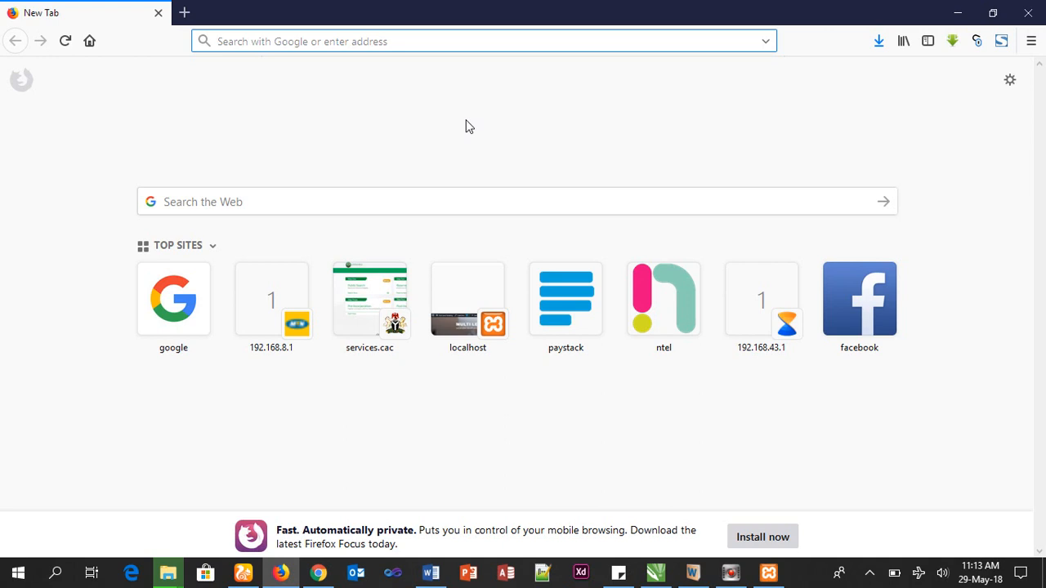
Switch to Firefox and load the phpMyAdmin page at localhost/phpmyadmin.
type("localhost/")
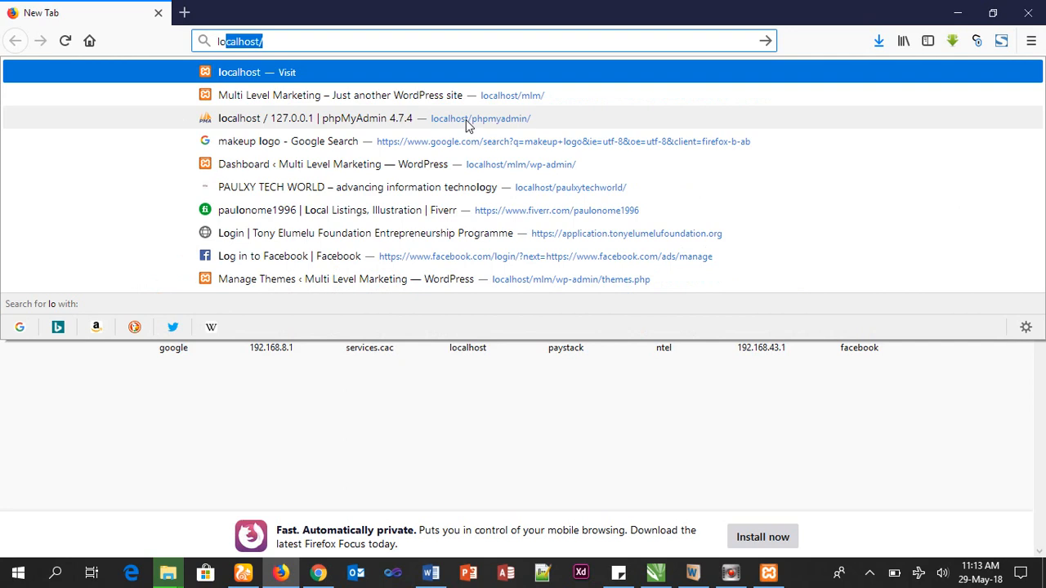
key("Right")
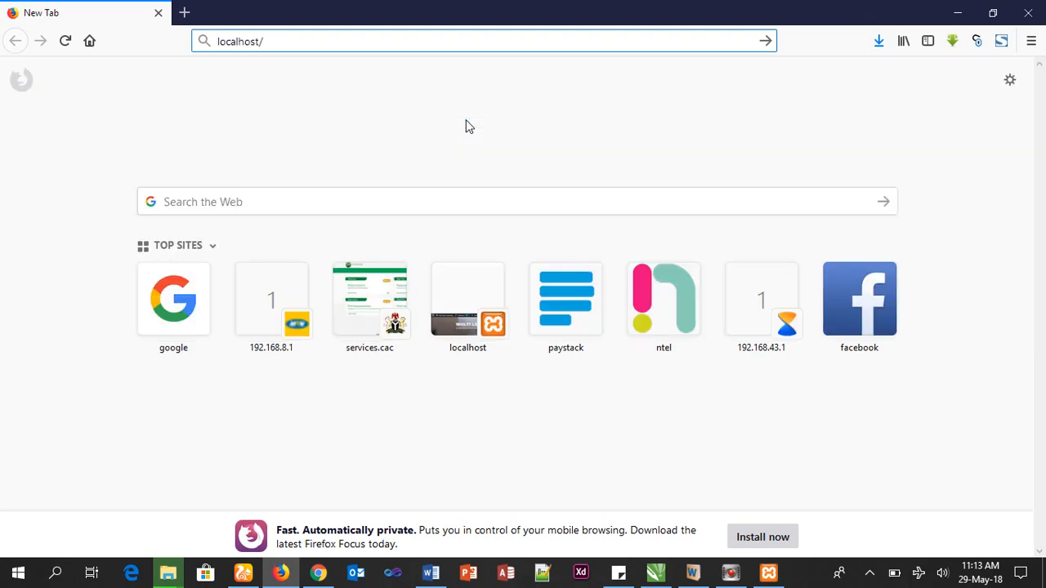
type("phpmyadmin")
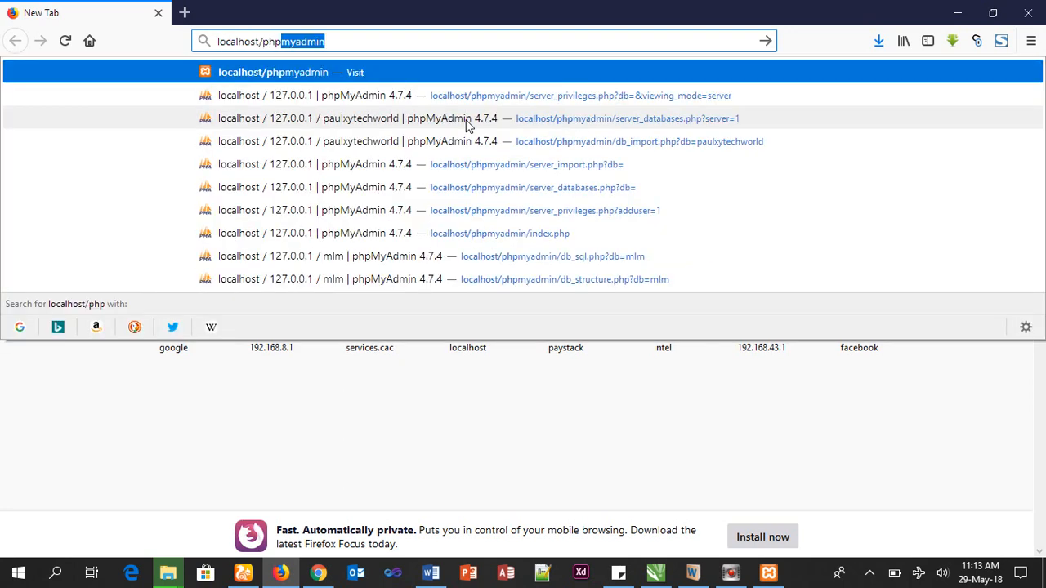
key("Return")
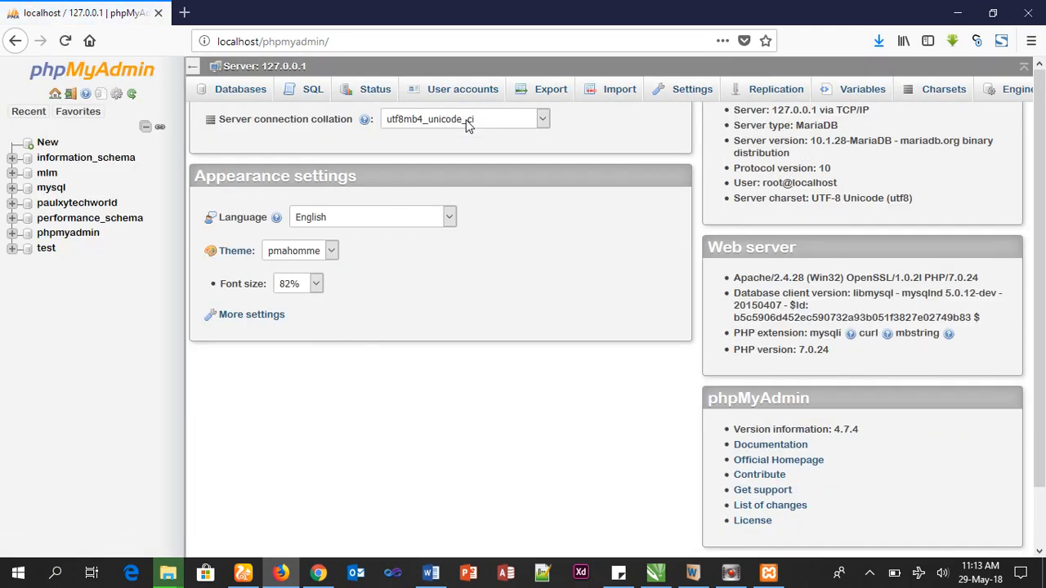
scroll(468, 124, "up", 1)
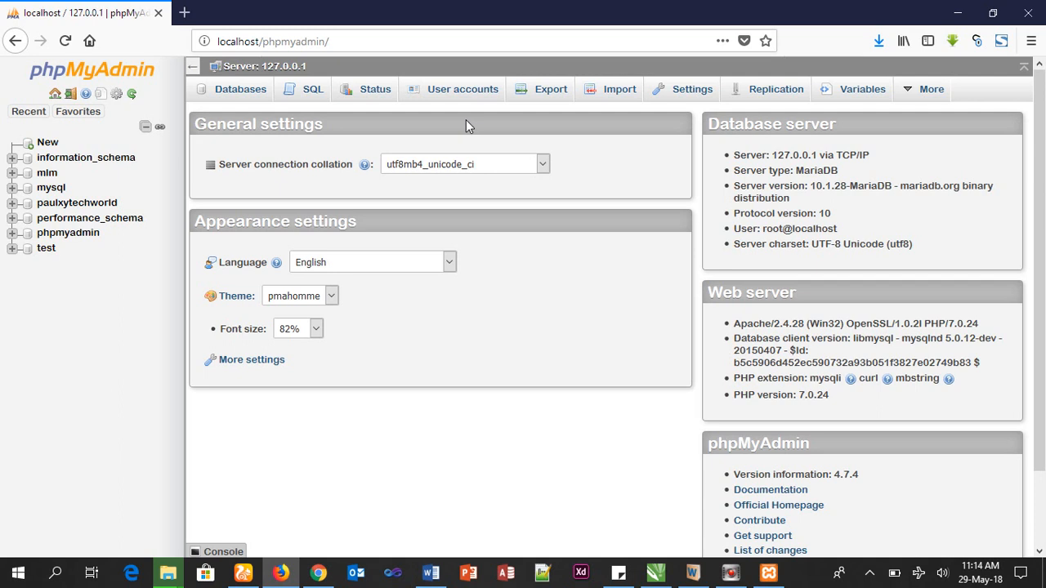
Create a new database named tutorial, leaving the collation at its default.
left_click(45, 144)
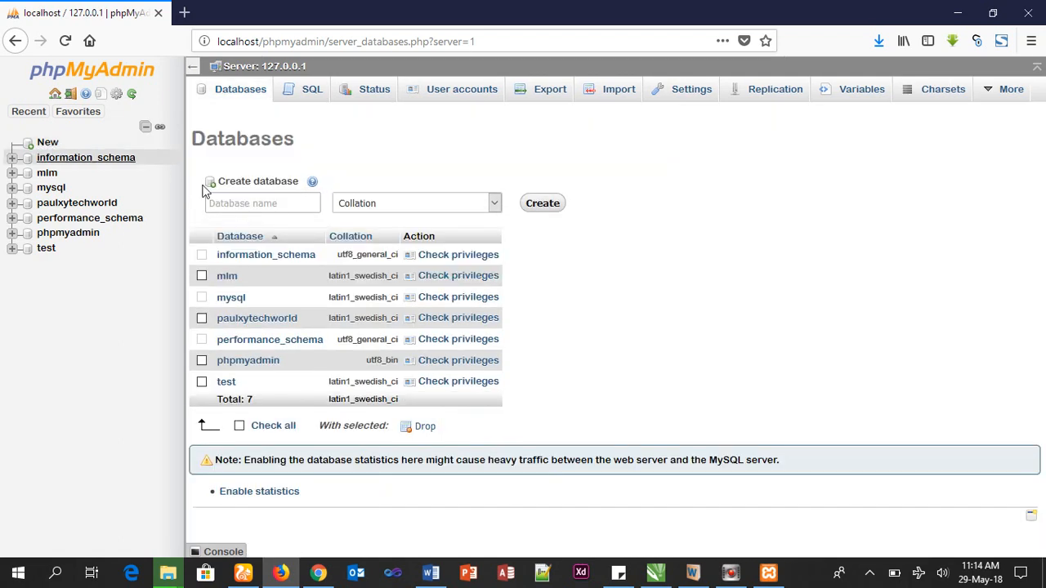
left_click(251, 202)
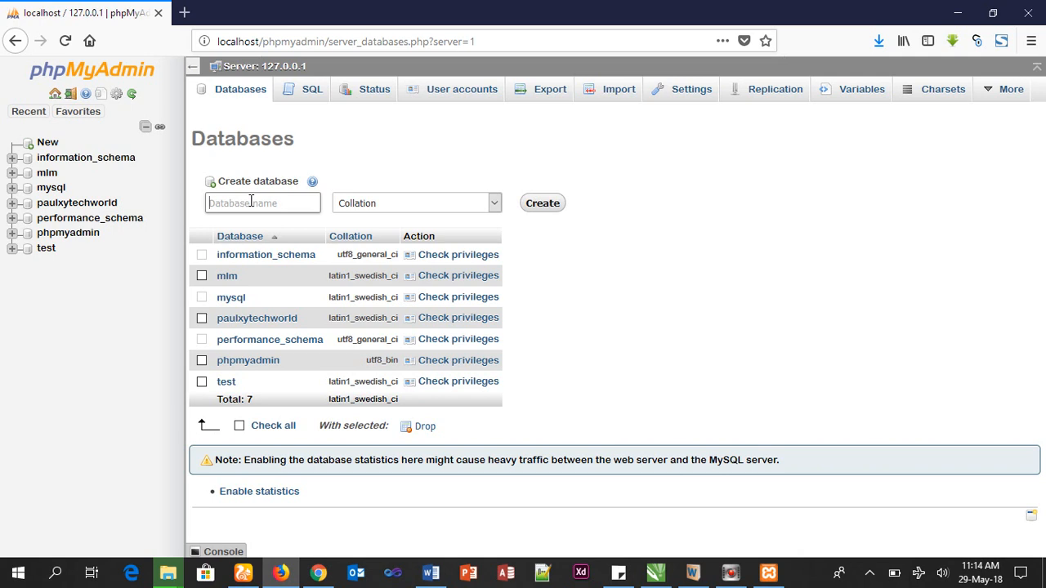
type("tutorial")
left_click(537, 207)
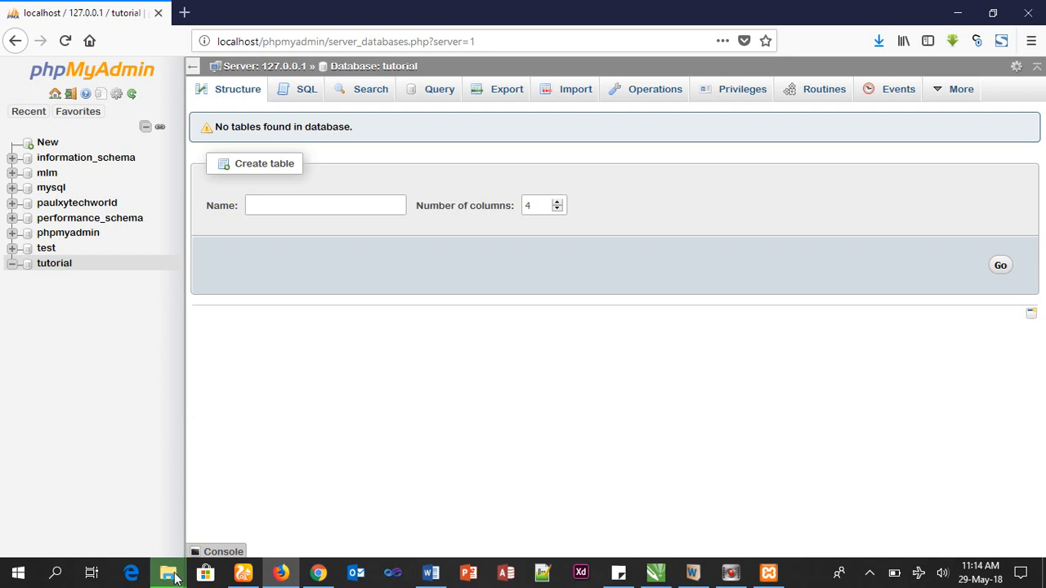
Switch to File Explorer and open the EXE FILES folder on Local Disk (C:).
mouse_move(172, 576)
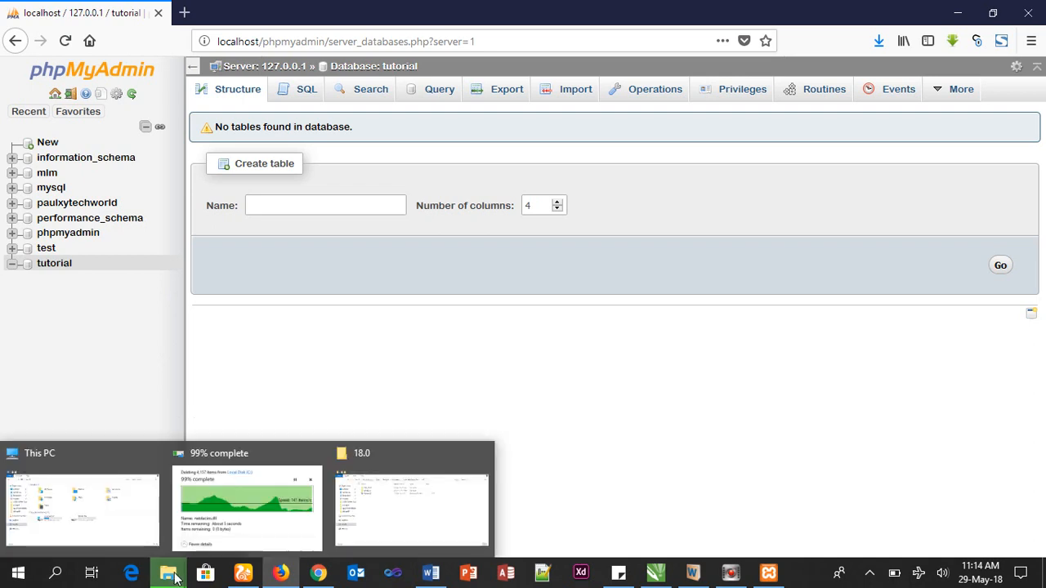
left_click(131, 512)
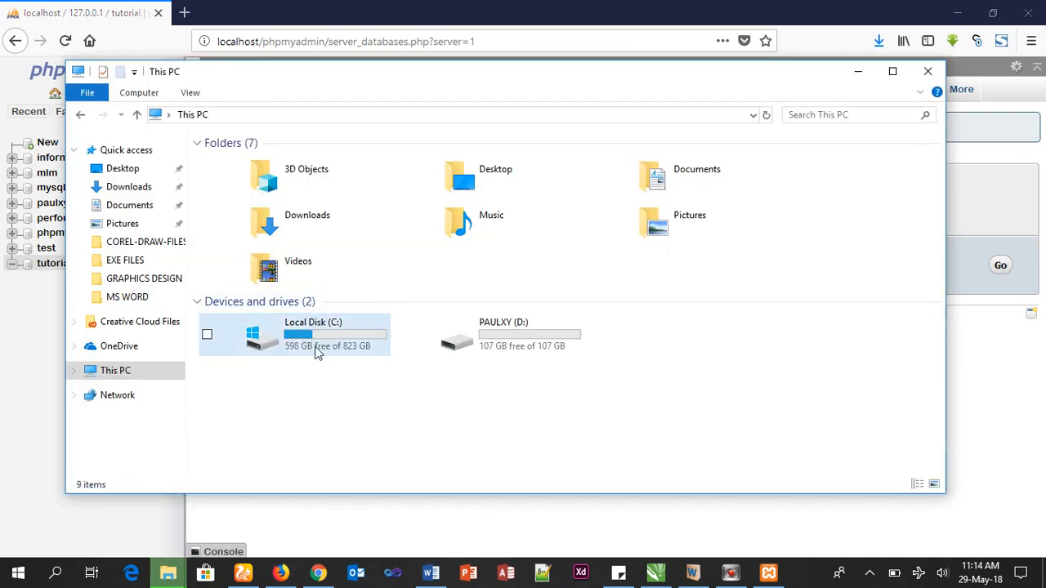
left_click(319, 352)
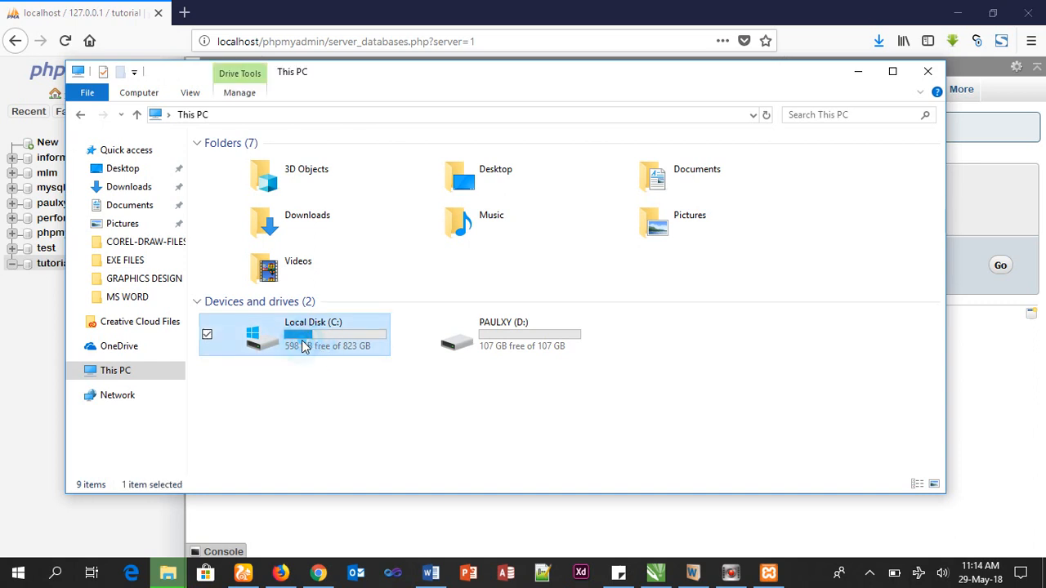
double_click(306, 335)
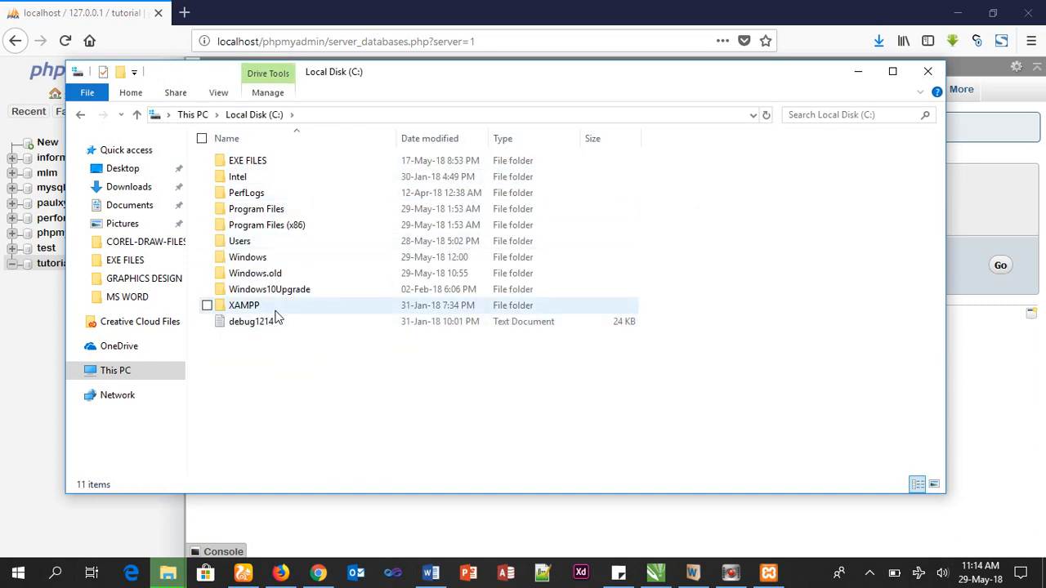
double_click(272, 162)
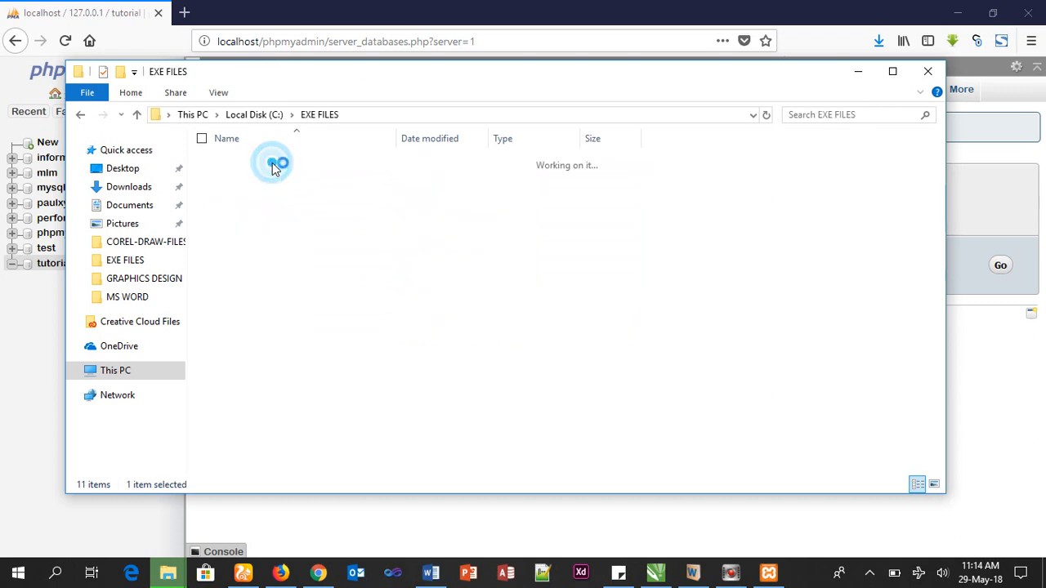
left_click(275, 166)
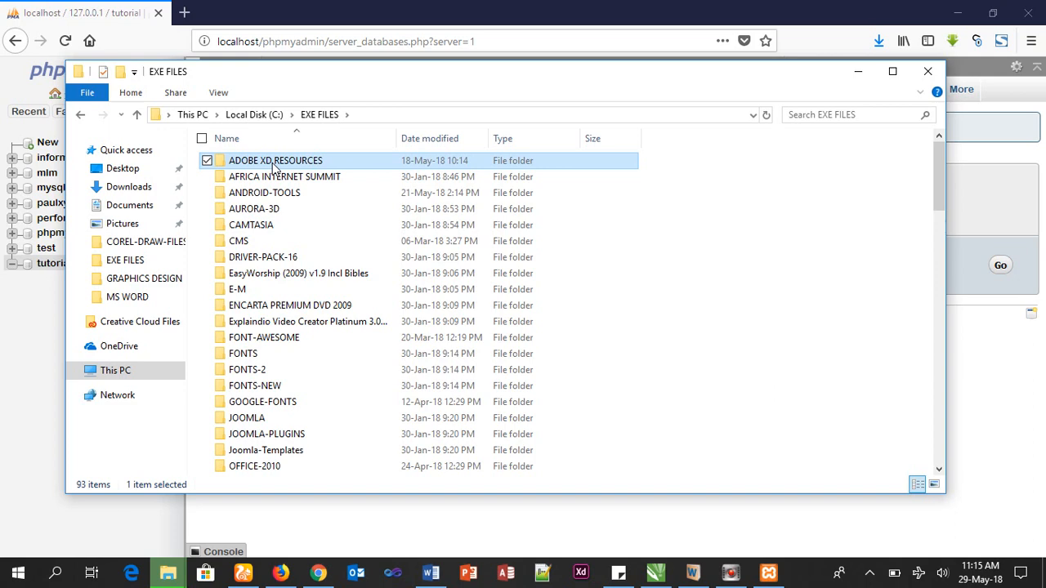
Open the WP-SETUP folder and copy the wordpress-4.9.6 ZIP archive.
key("w")
key("Down")
key("Down")
key("Down")
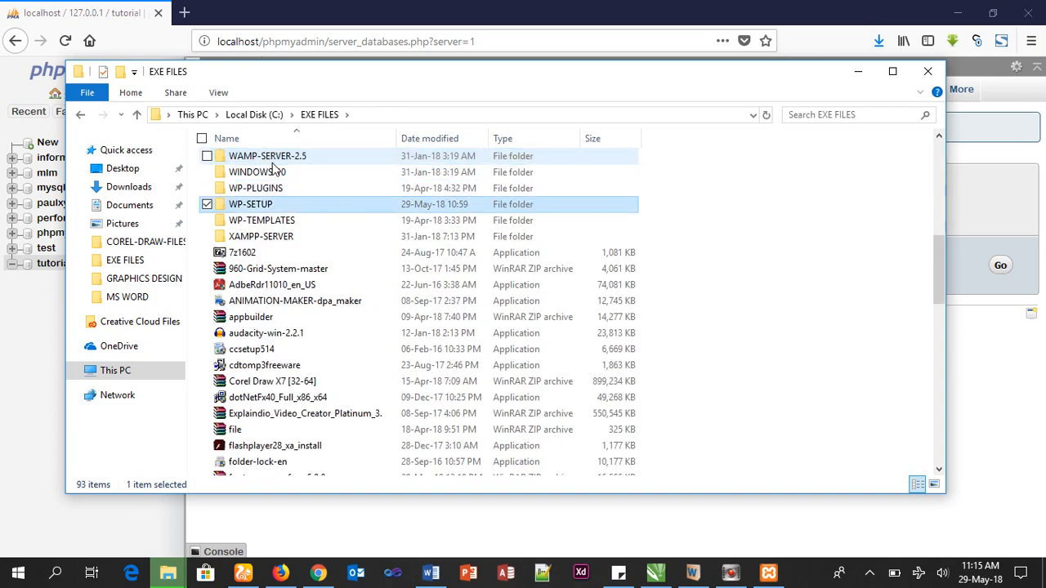
key("Return")
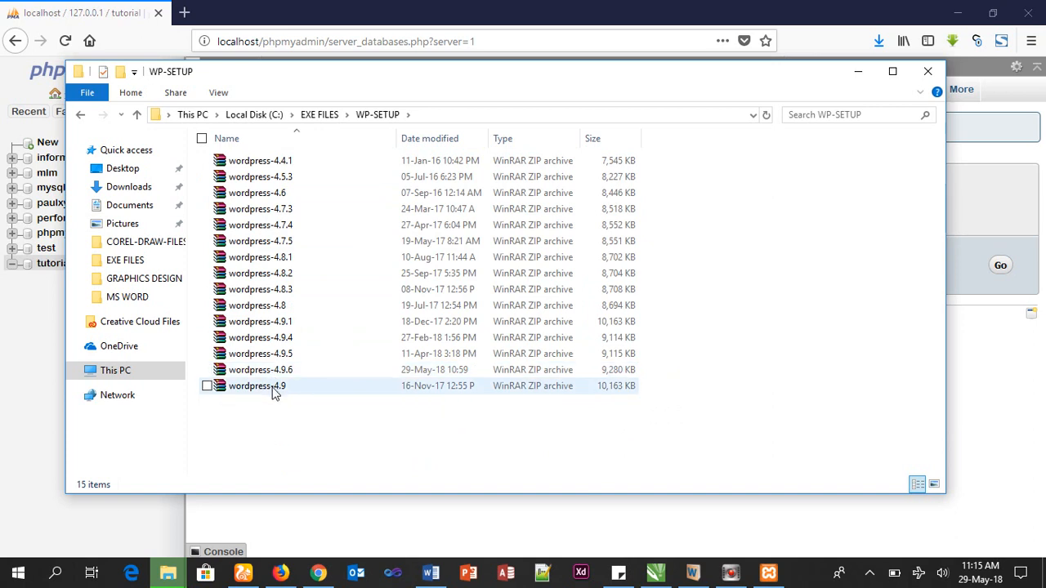
left_click(272, 371)
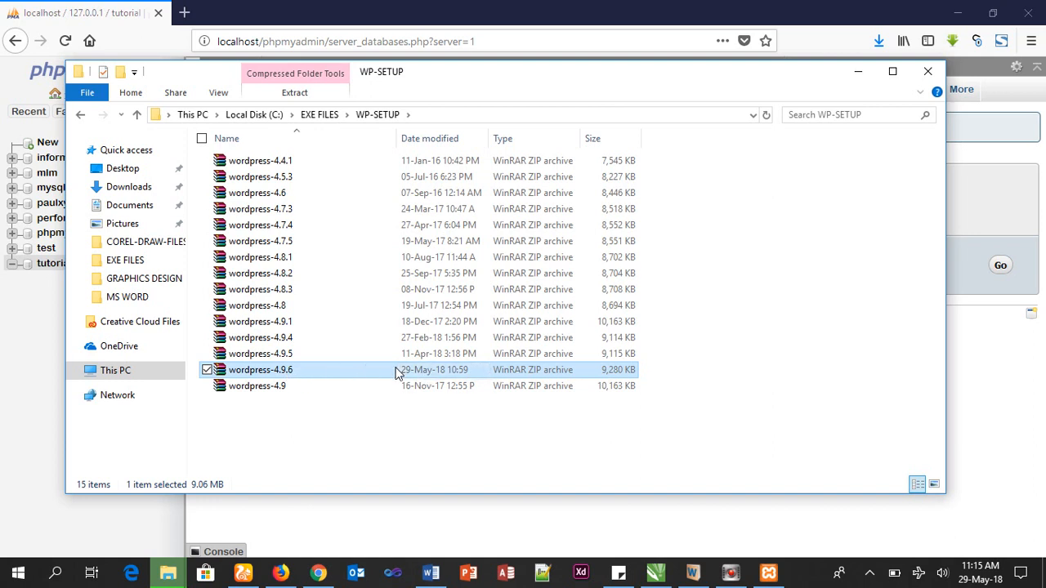
Go to the htdocs folder inside XAMPP on Local Disk (C:).
left_click(122, 371)
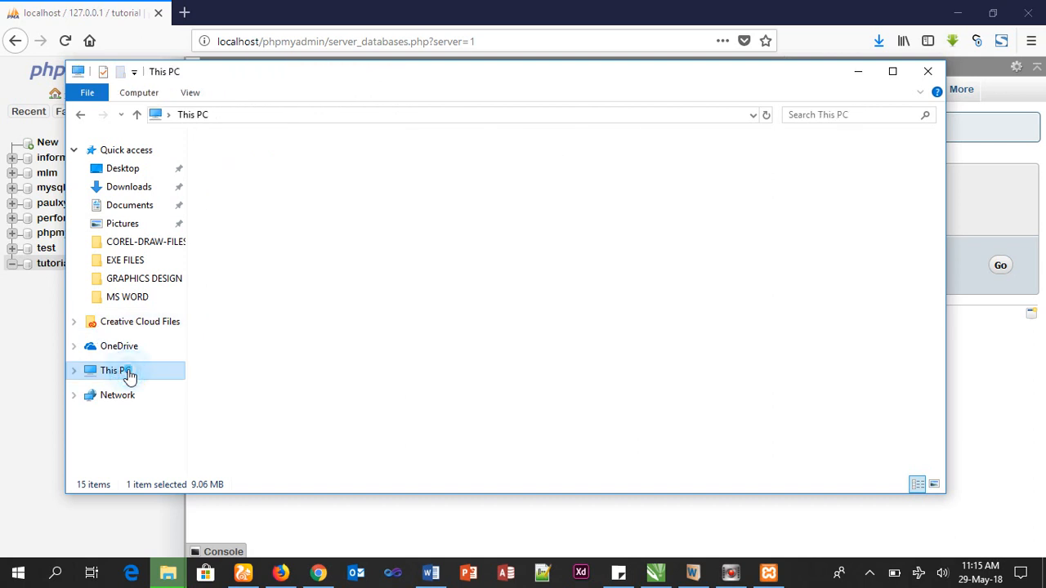
double_click(327, 341)
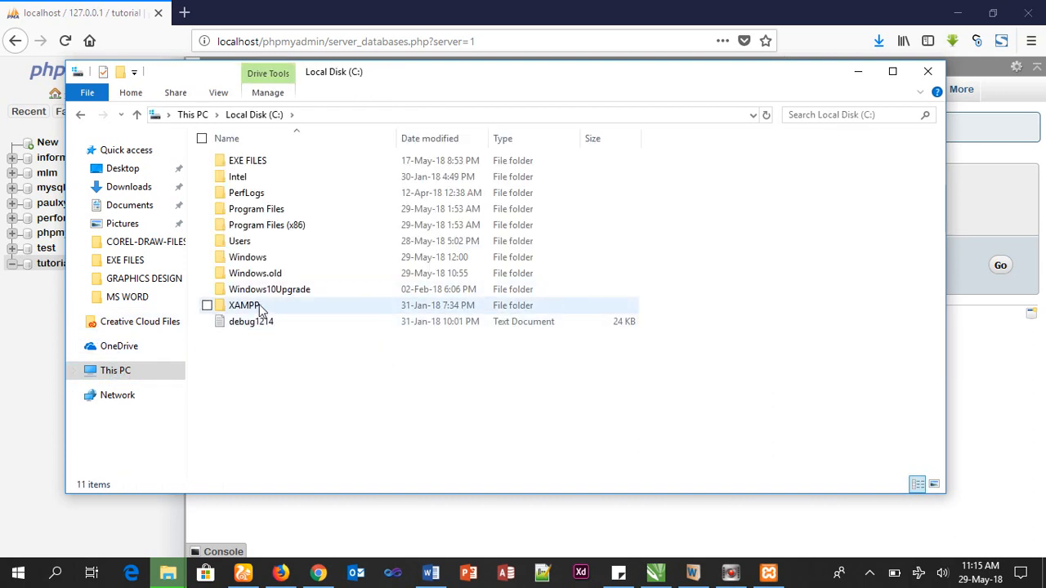
double_click(316, 306)
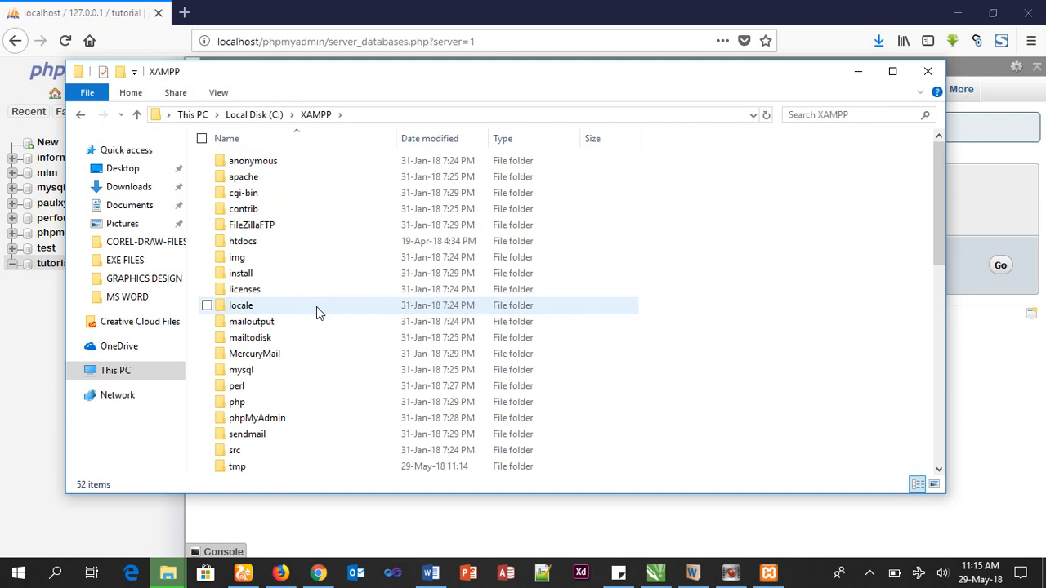
double_click(309, 246)
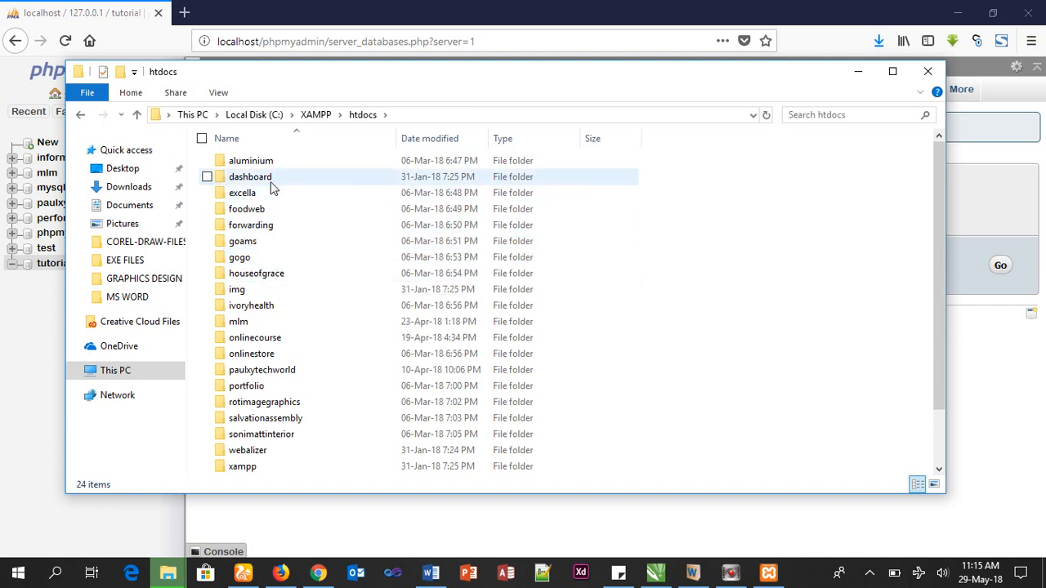
Create a new folder named tutorial in htdocs and open it.
scroll(295, 271, "down", 2)
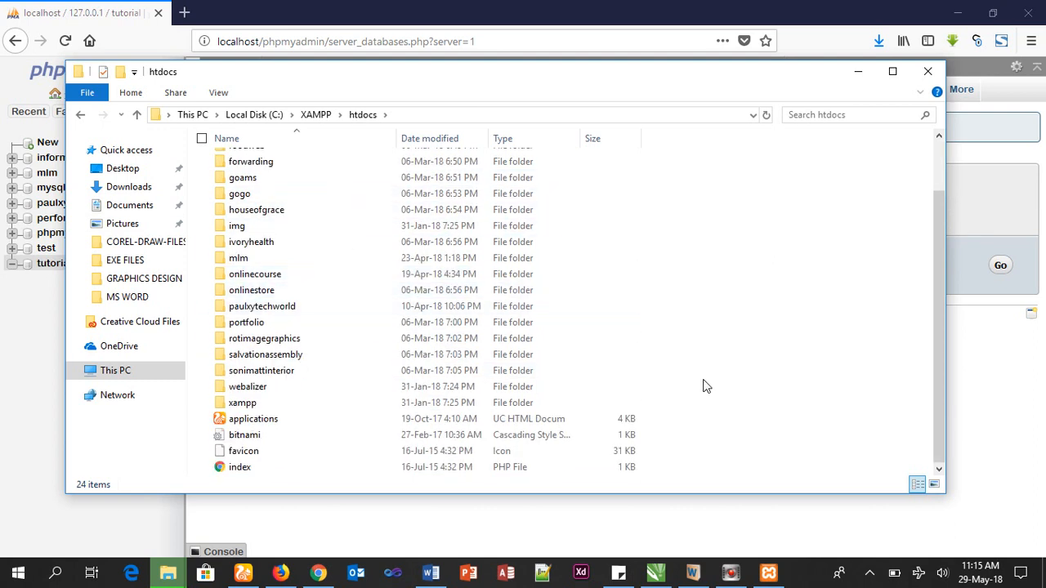
right_click(713, 401)
mouse_move(696, 352)
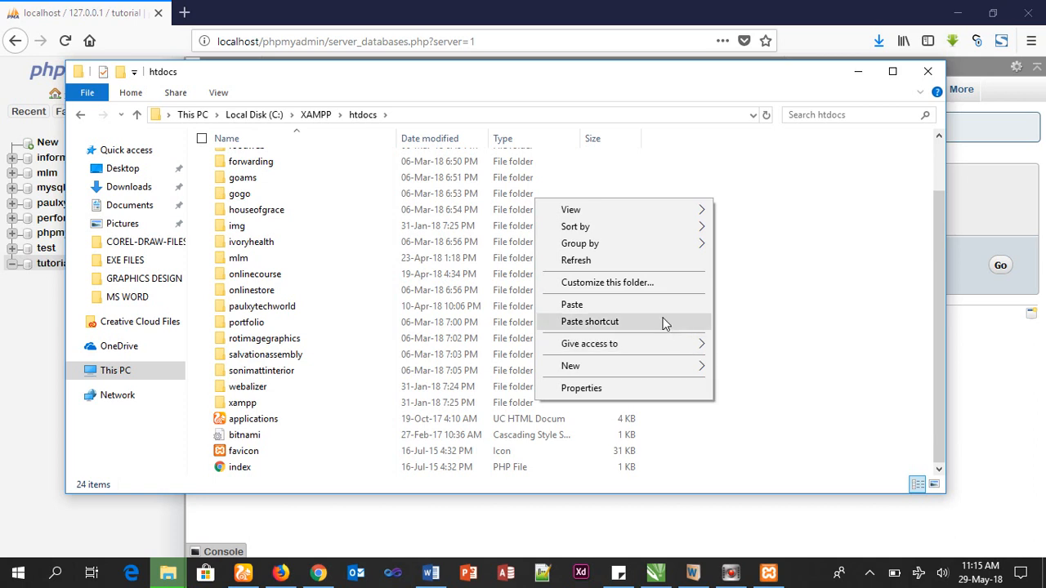
left_click(699, 370)
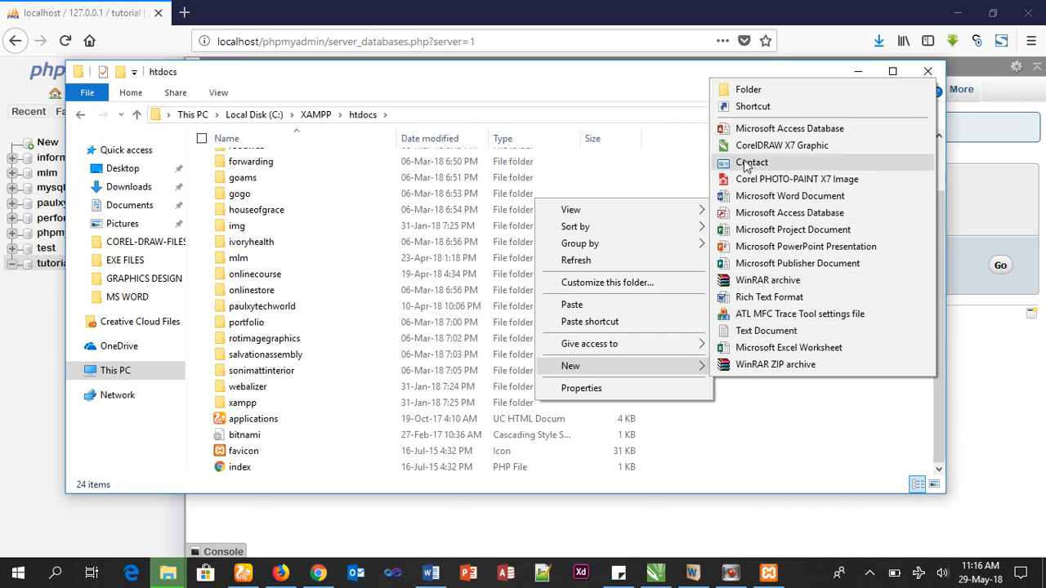
left_click(748, 90)
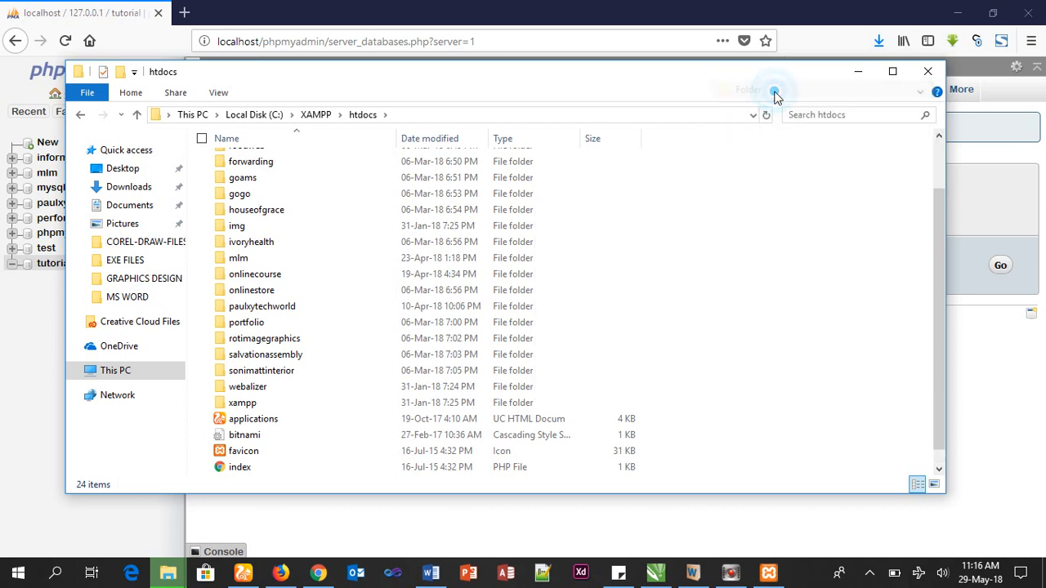
type("t")
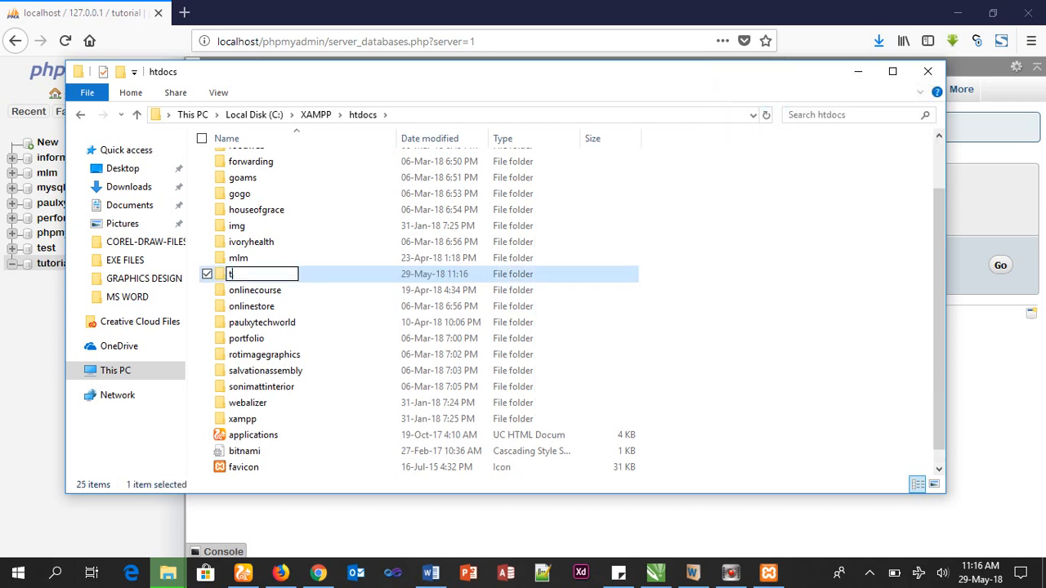
type("utorial")
key("Return")
key("Return")
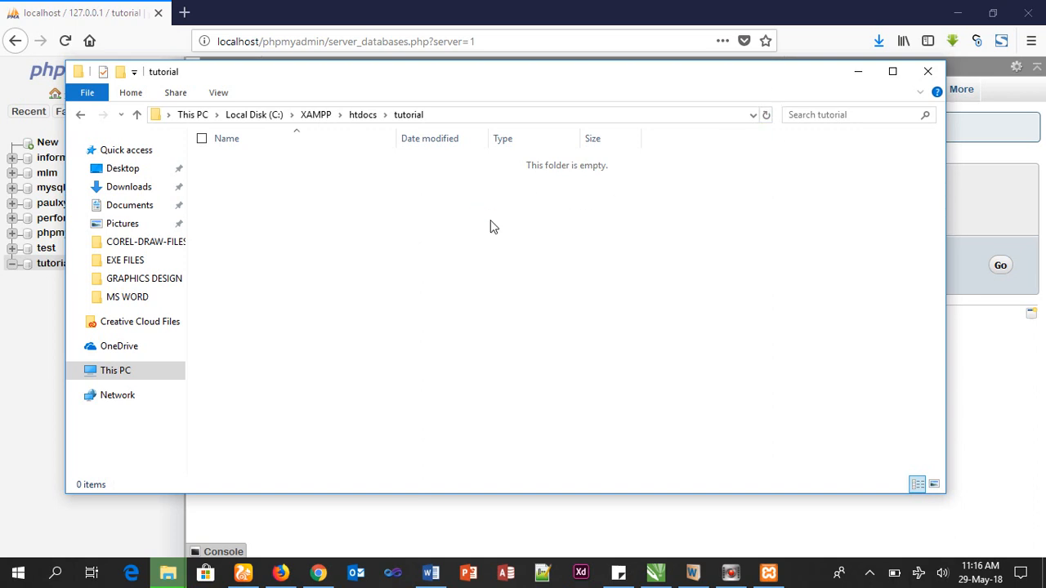
Paste the wordpress-4.9.6 ZIP archive into the tutorial folder and extract it there.
key("ctrl+v")
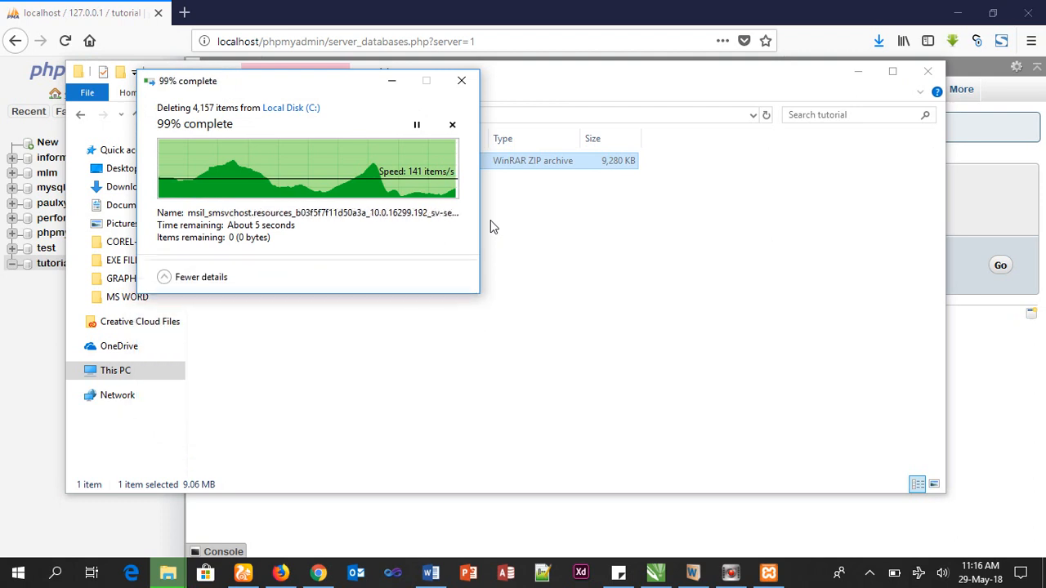
left_click(391, 81)
right_click(331, 162)
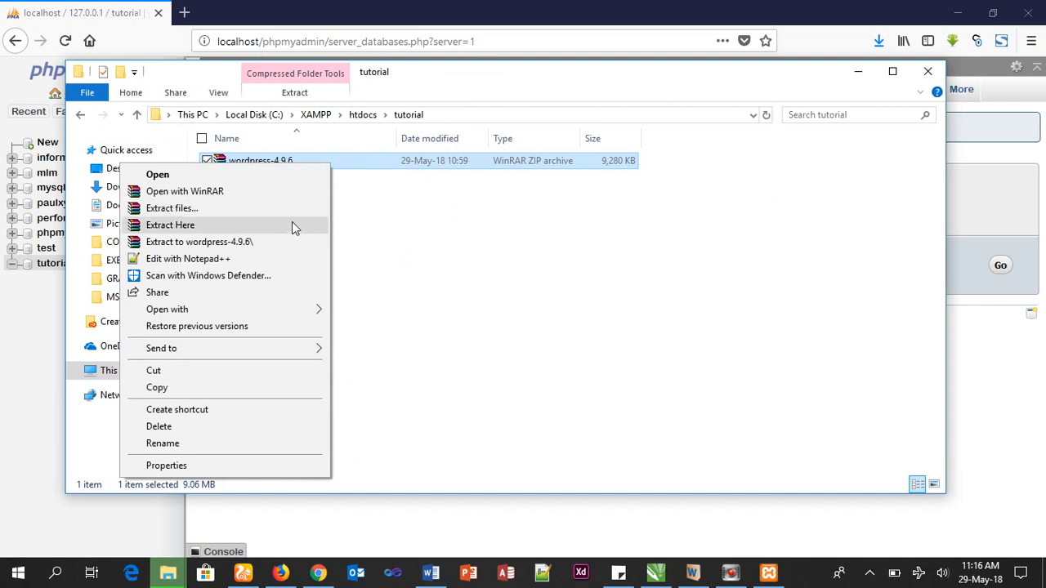
left_click(291, 225)
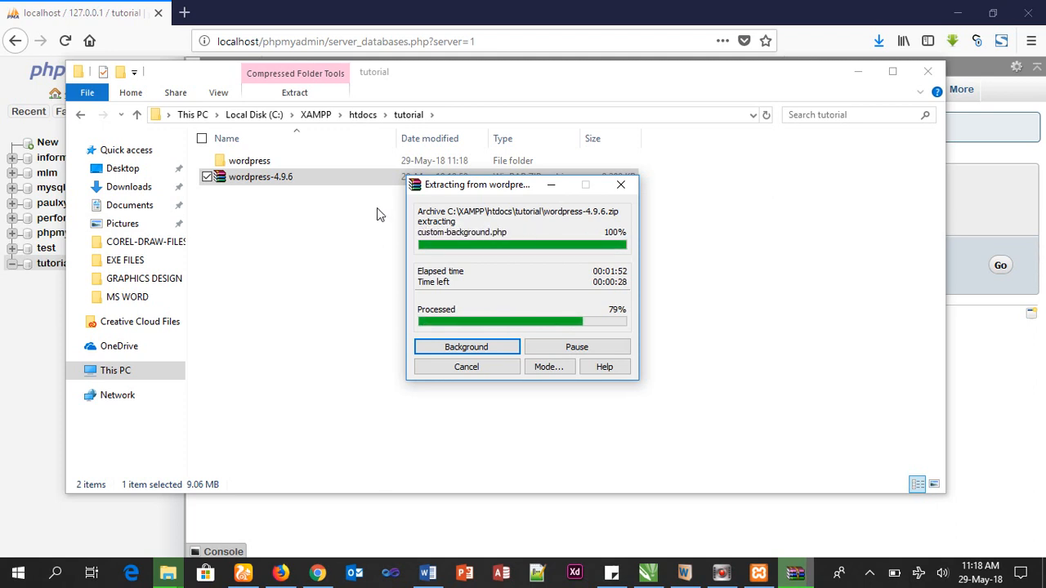
Check the contents of the extracted wordpress folder and return to the tutorial folder.
double_click(360, 162)
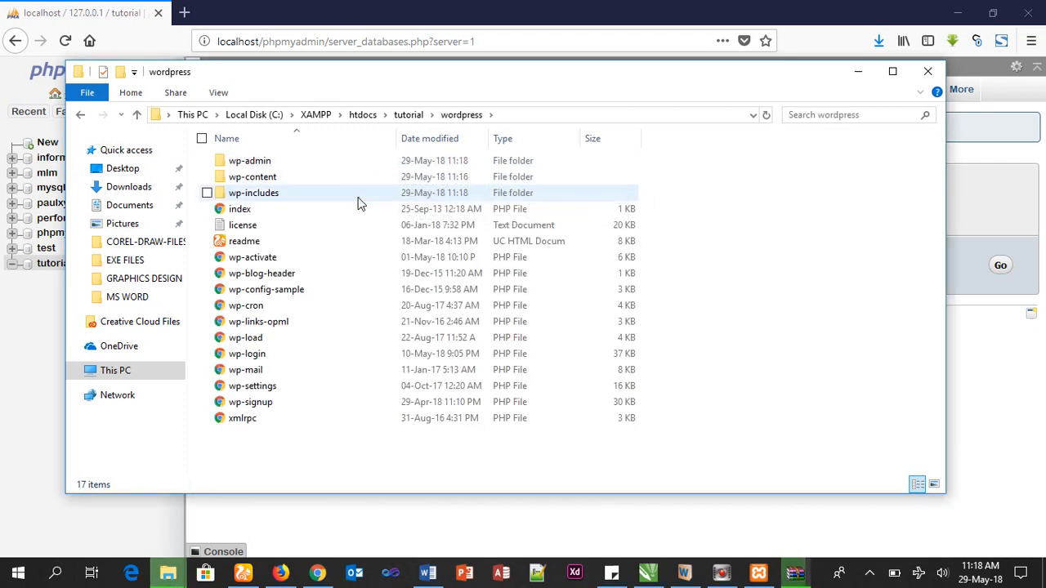
key("alt+Left")
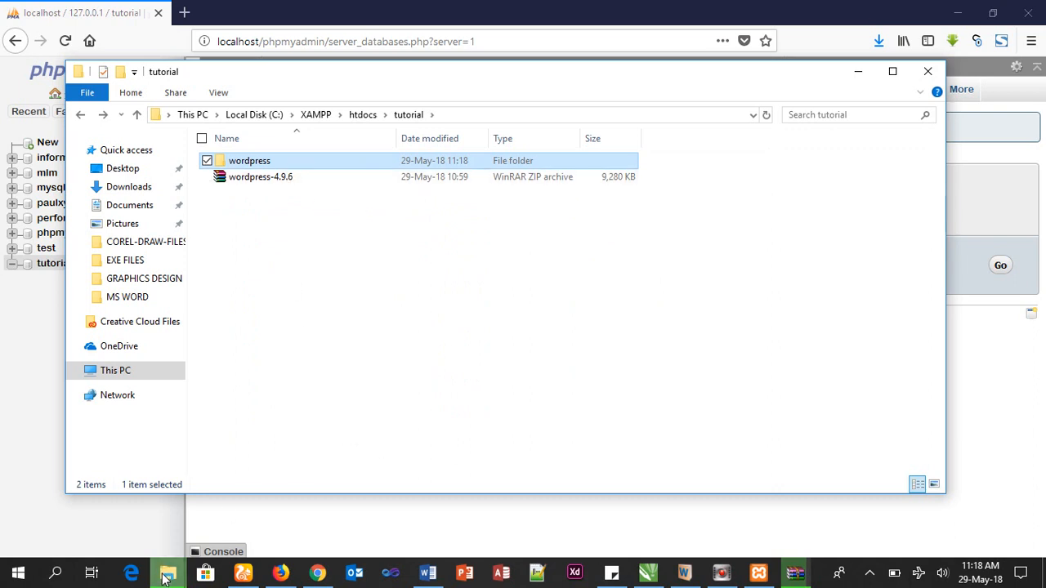
mouse_move(166, 578)
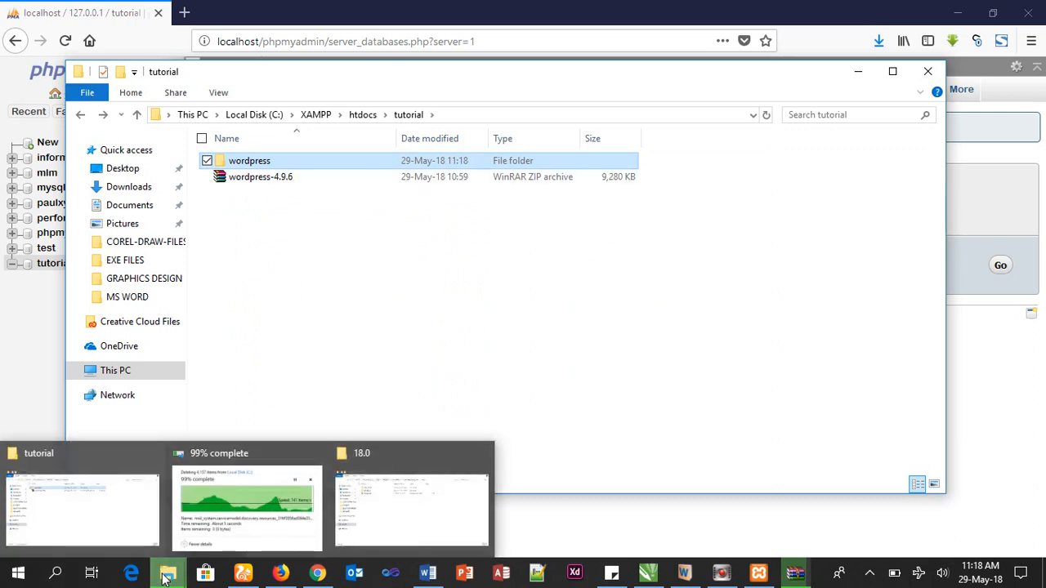
Try to permanently delete the wordpress-4.9.6 archive while its extraction is still running.
left_click(303, 187)
key("shift+Delete")
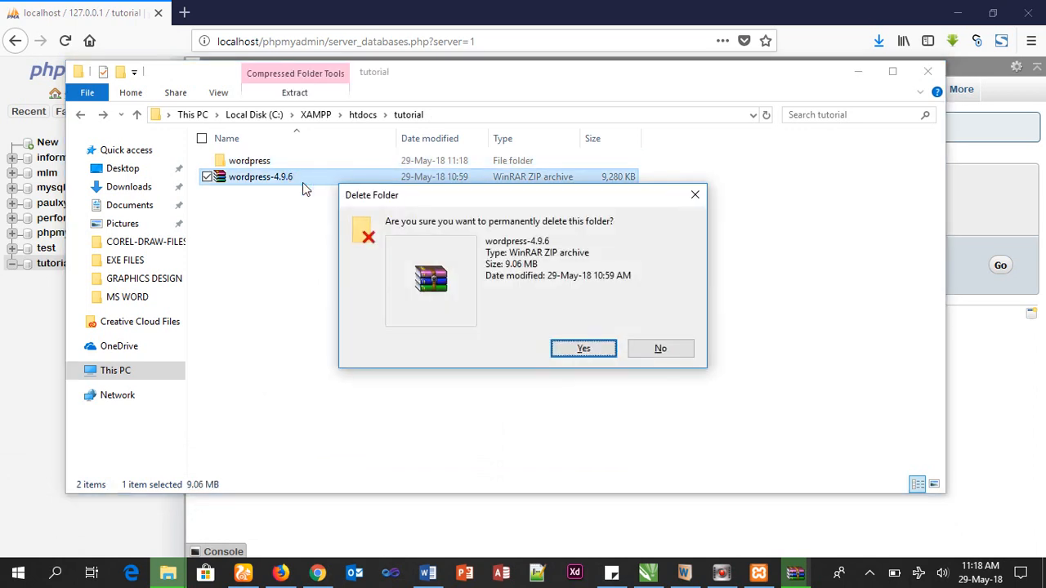
key("Return")
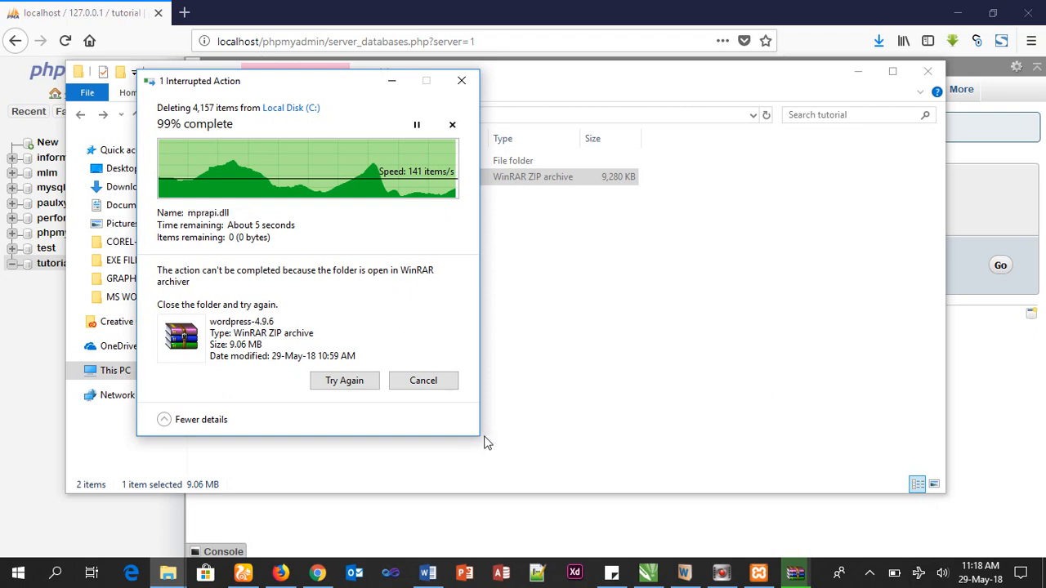
left_click(797, 576)
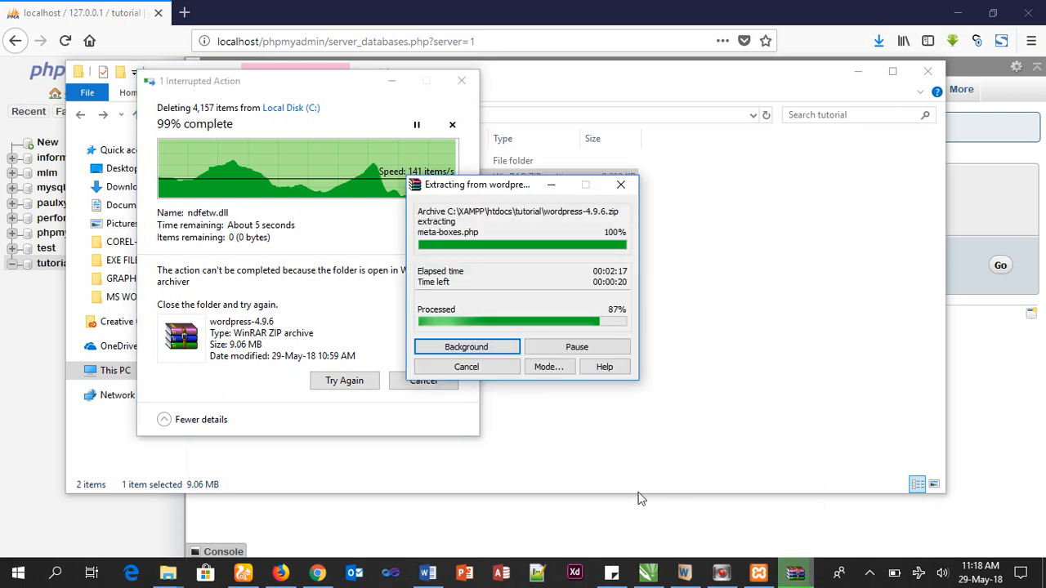
left_click(404, 392)
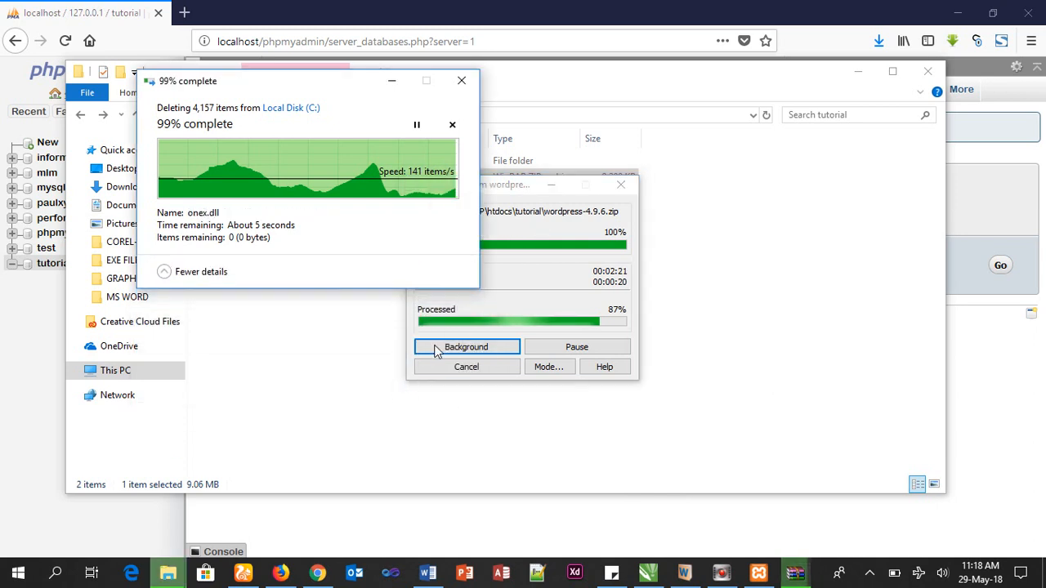
left_click(393, 87)
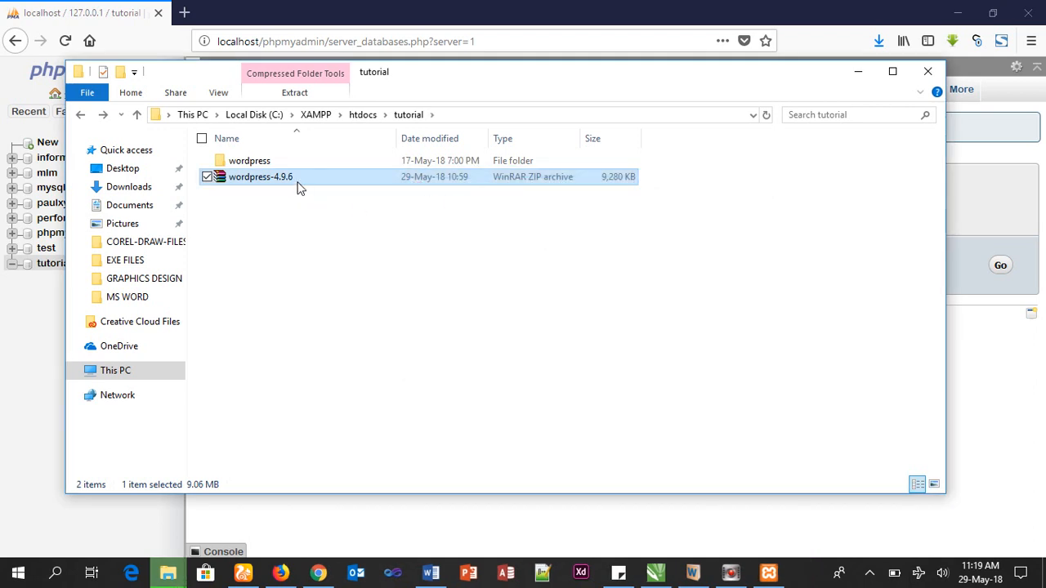
Permanently delete the wordpress-4.9.6 ZIP archive from the tutorial folder.
key("shift+Delete")
key("Return")
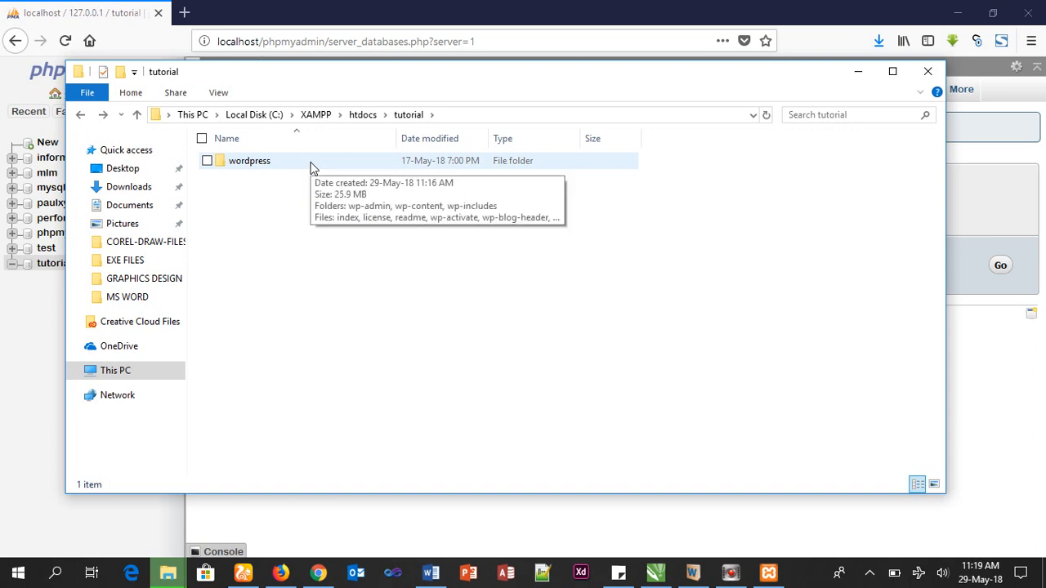
Move all files and folders from the wordpress folder up into the tutorial folder.
double_click(310, 167)
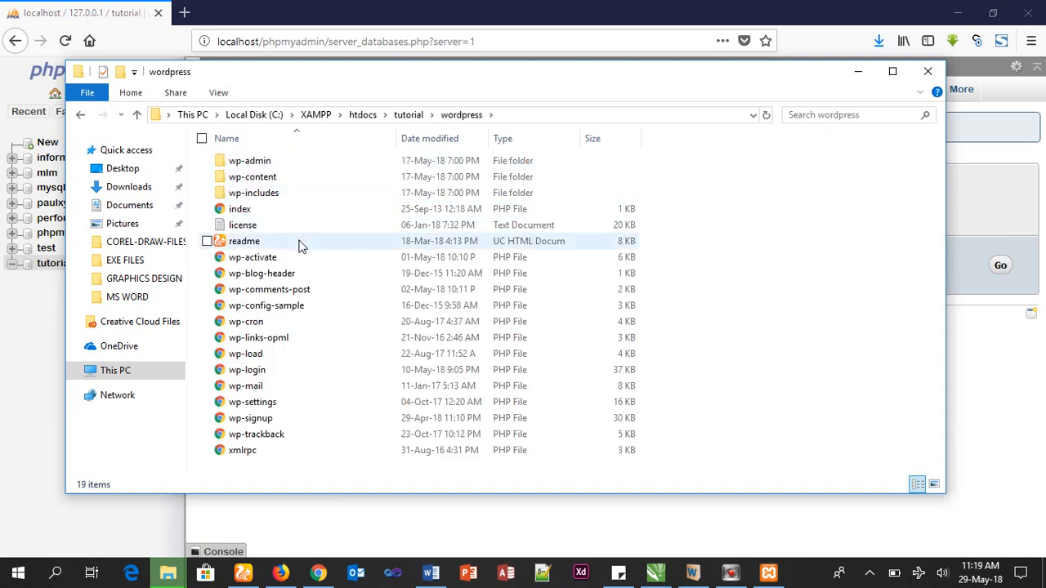
key("ctrl+a")
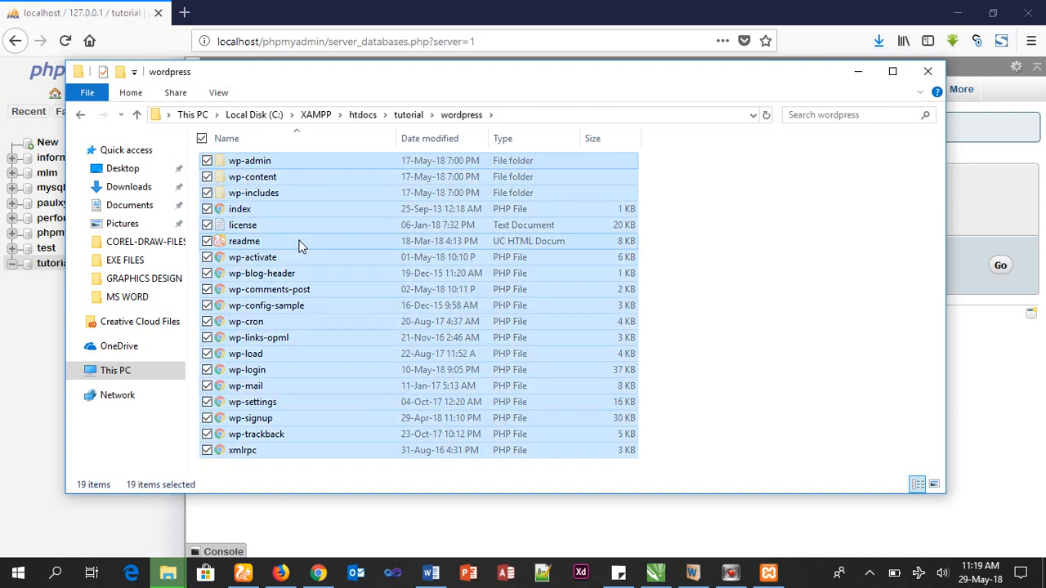
key("BackSpace")
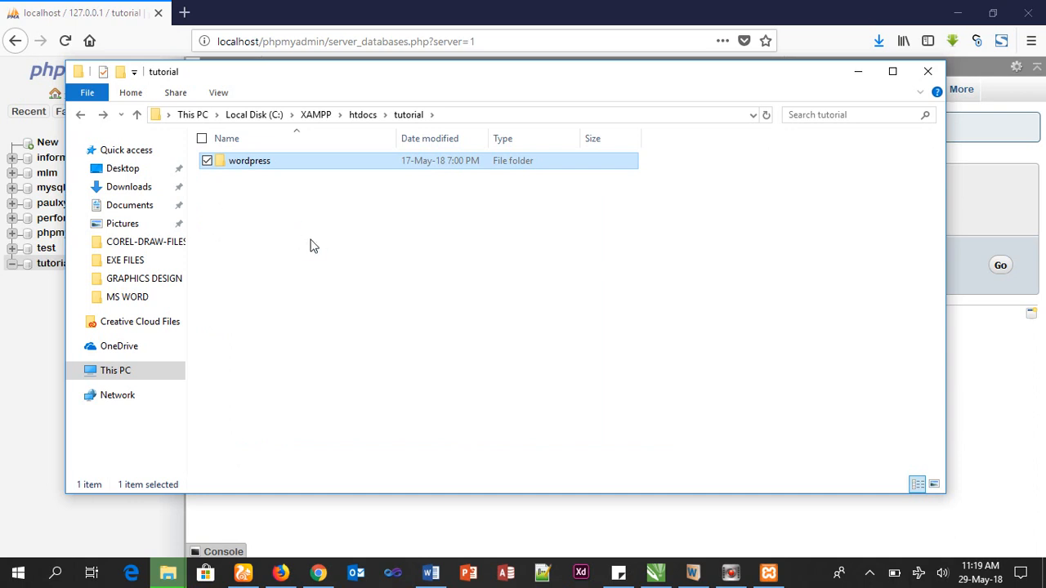
left_click(317, 248)
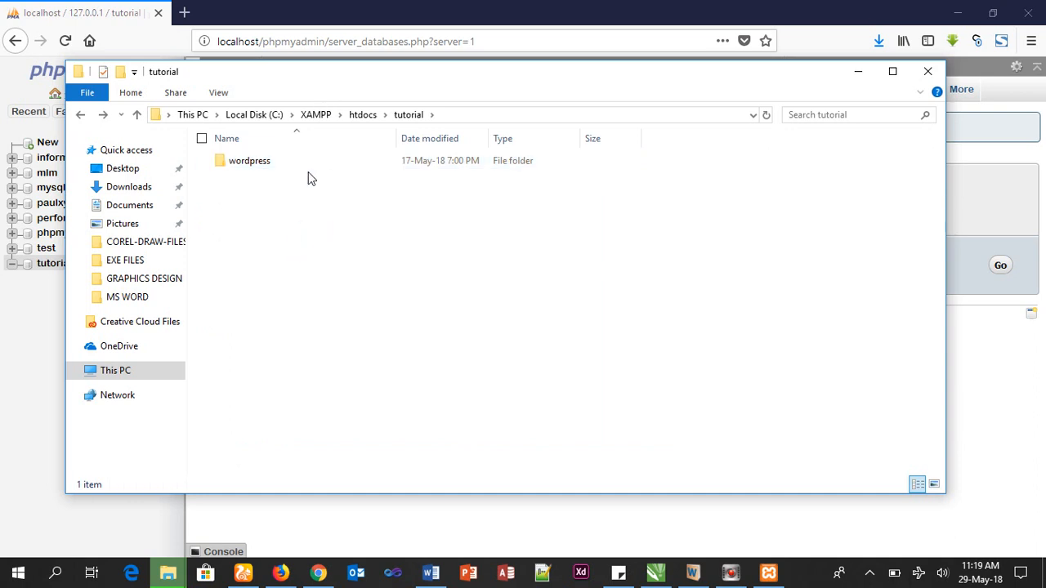
key("ctrl+v")
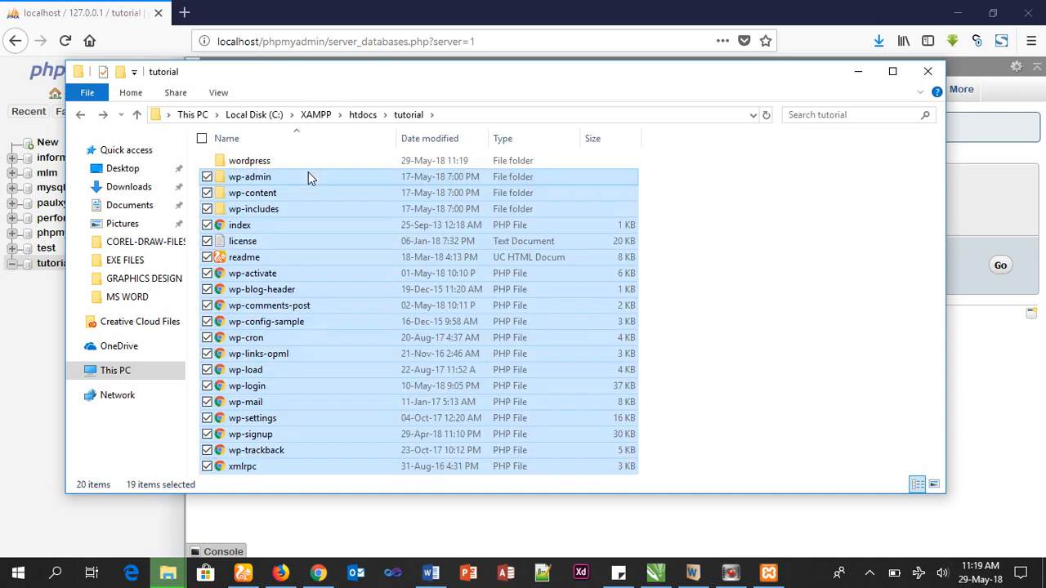
Check the leftover wordpress folder inside tutorial and permanently delete it.
left_click(274, 162)
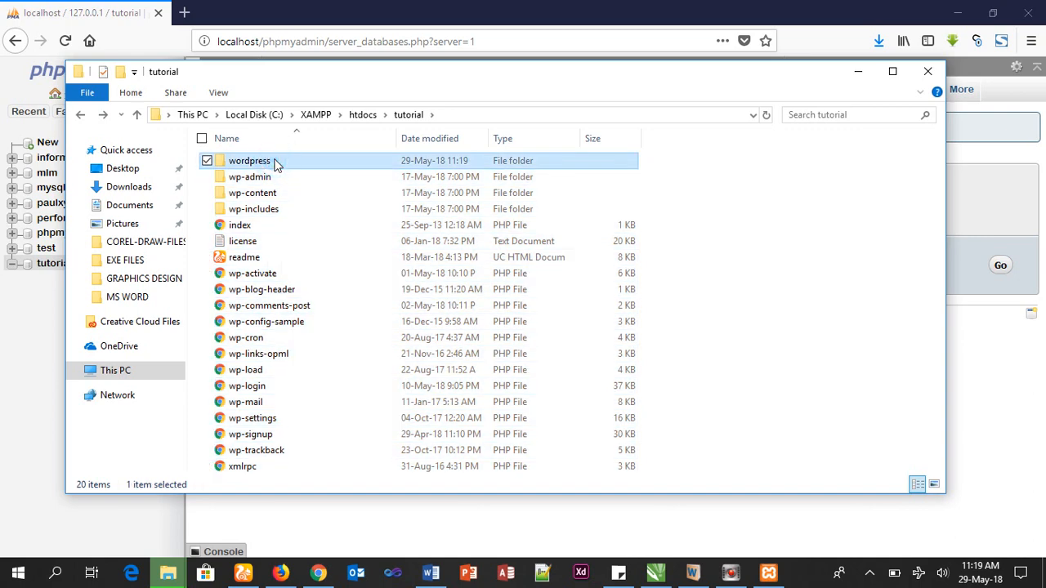
double_click(275, 162)
key("BackSpace")
key("shift+Delete")
key("Return")
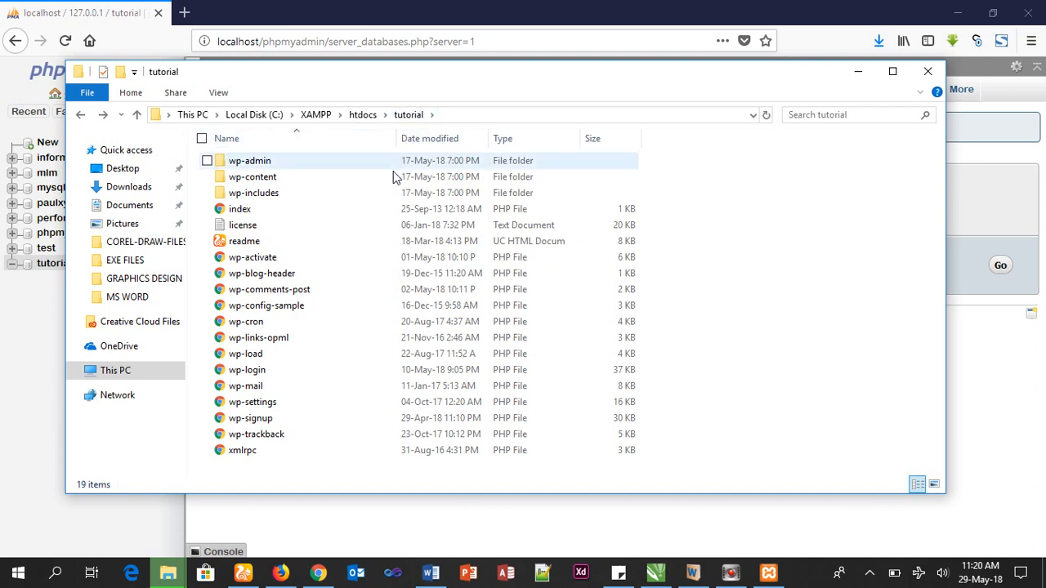
Switch to Firefox, open localhost/tutorial in a new tab and proceed to the WordPress database connection form.
left_click(184, 12)
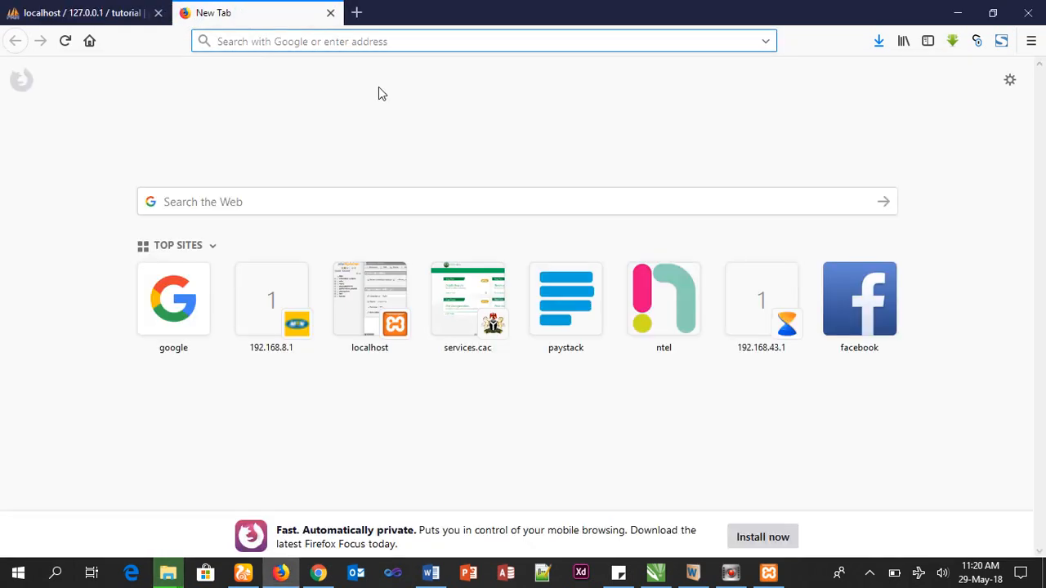
type("loc")
key("Right")
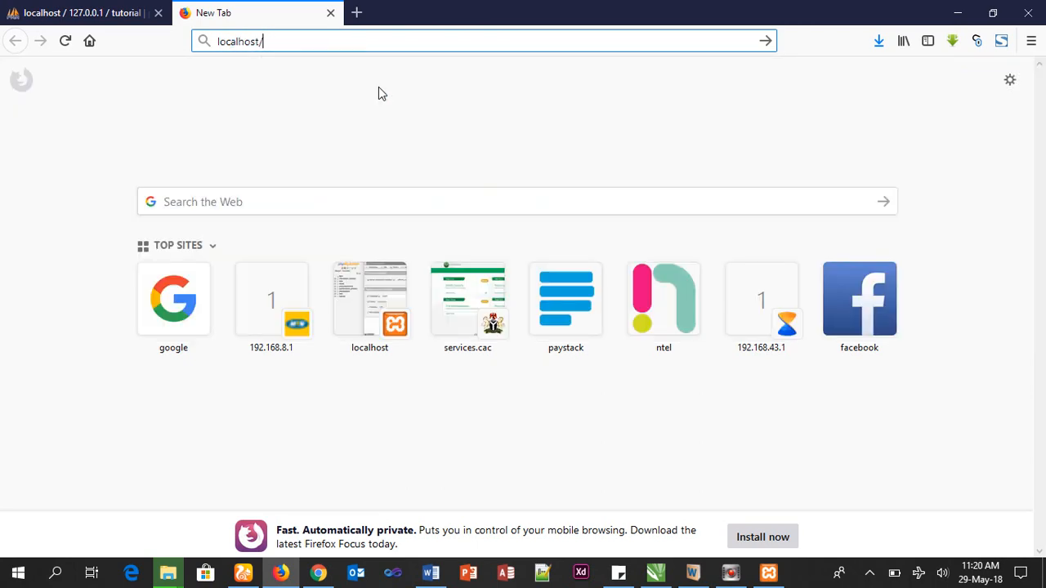
type("tutorial")
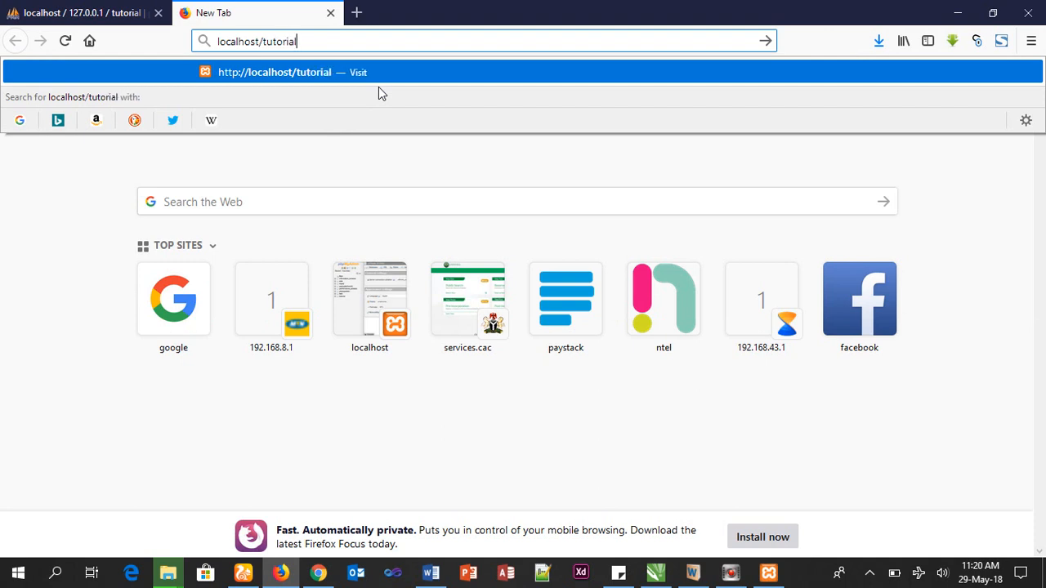
key("Return")
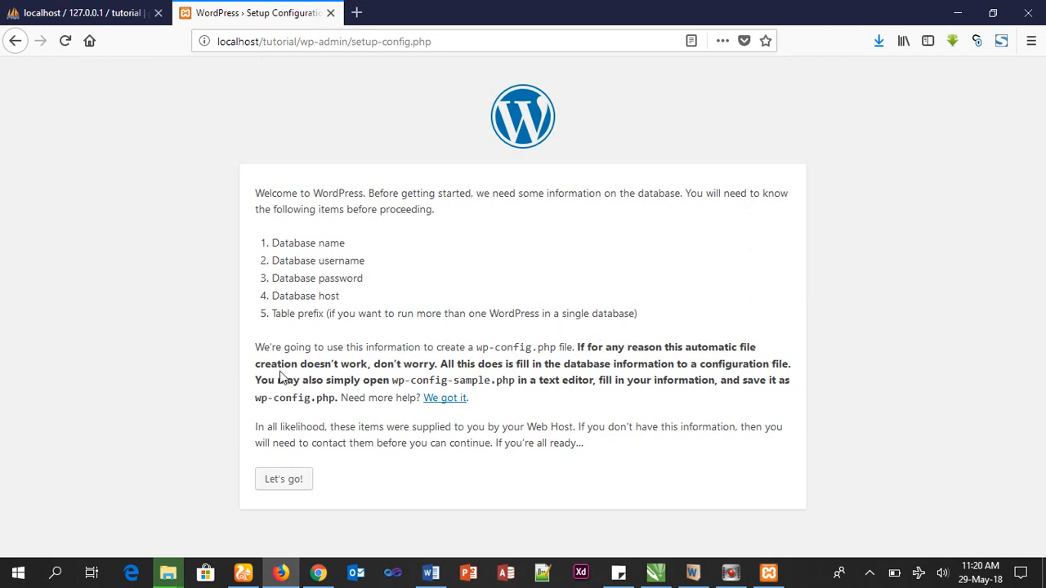
left_click(283, 485)
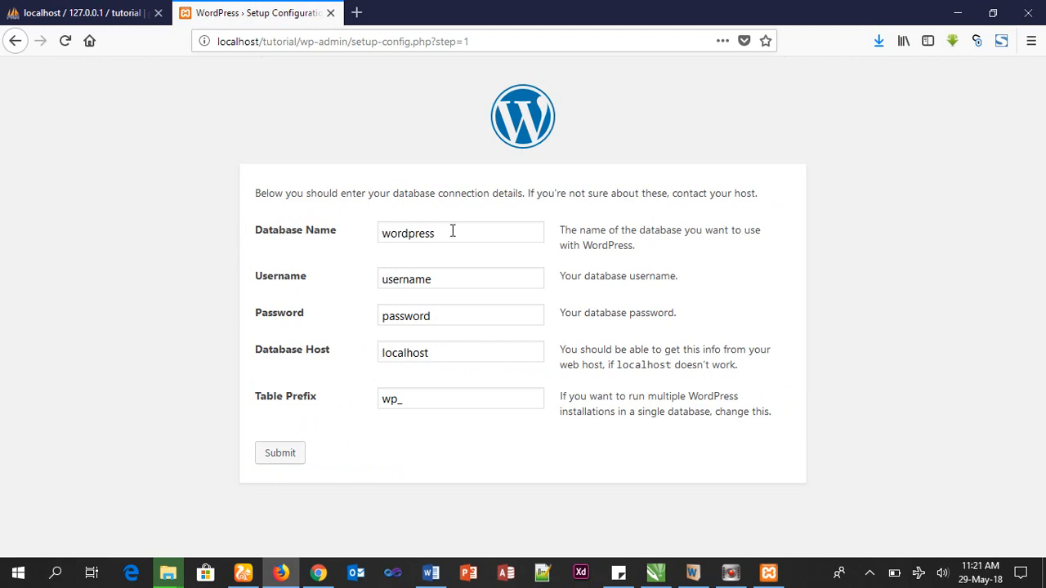
Check the database name in phpMyAdmin and set the WordPress setup's Database Name to tutorial.
left_click(117, 13)
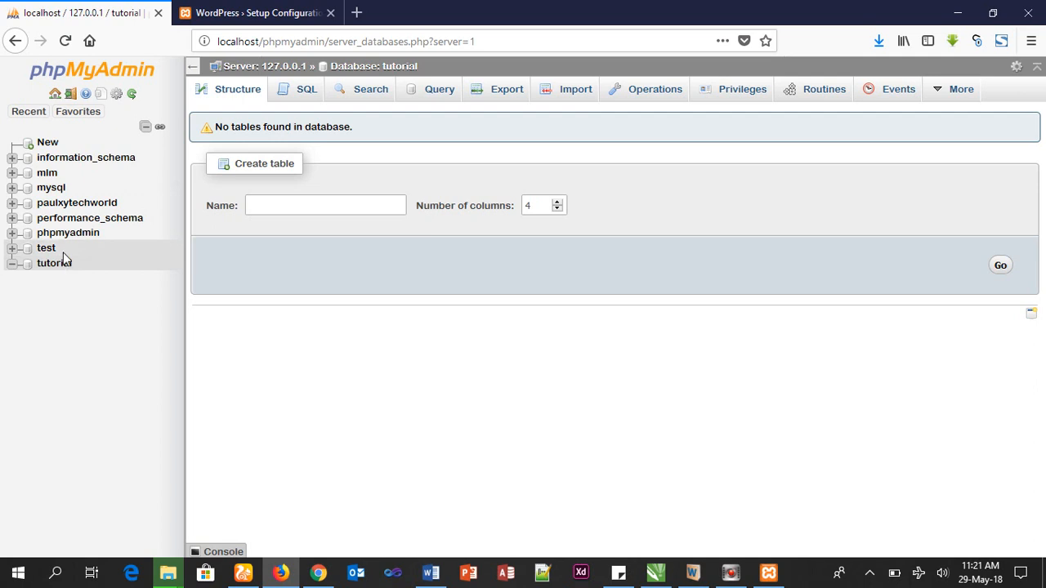
left_click(253, 13)
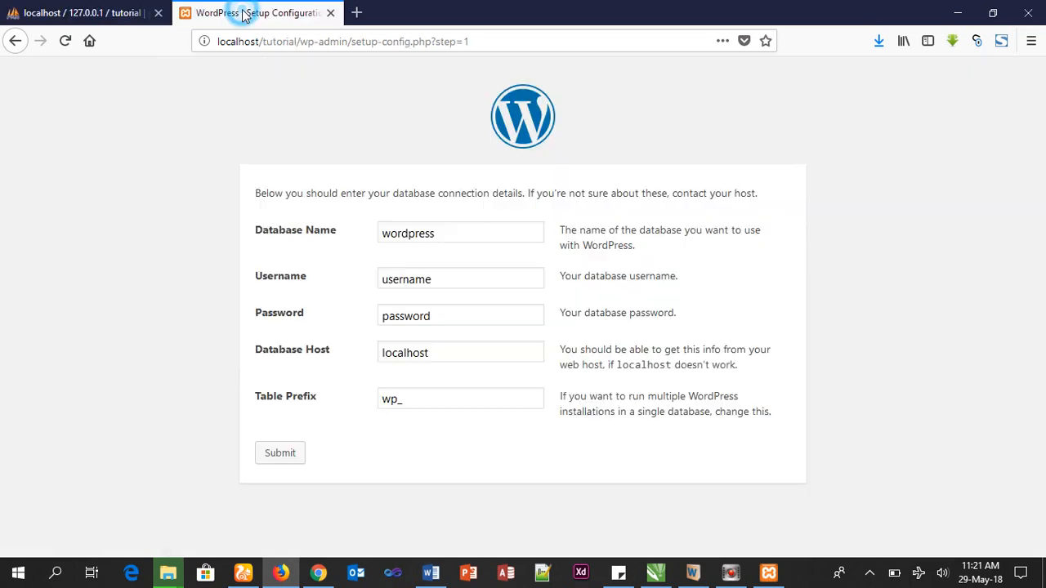
double_click(457, 234)
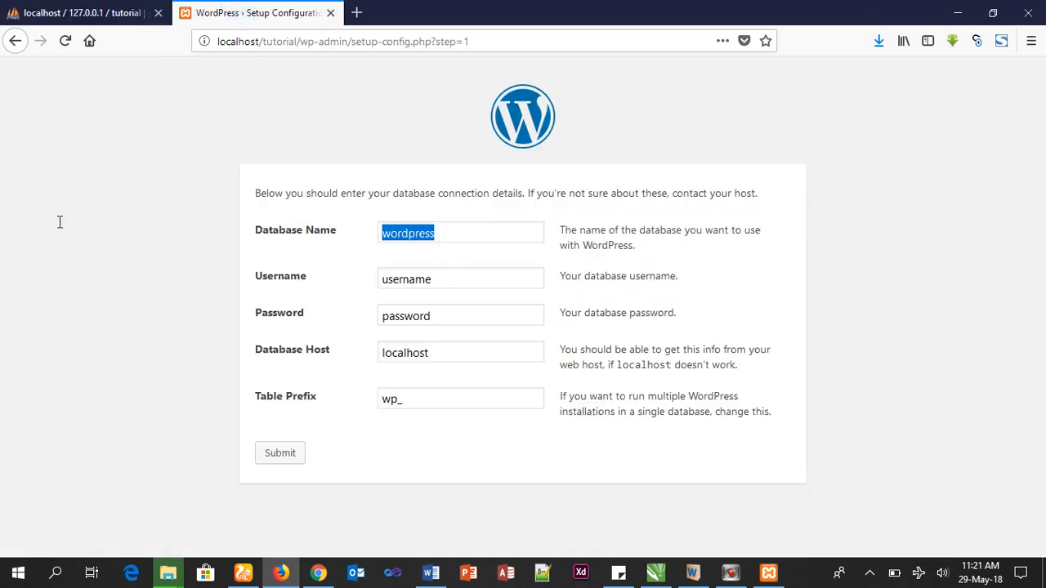
type("tutorial")
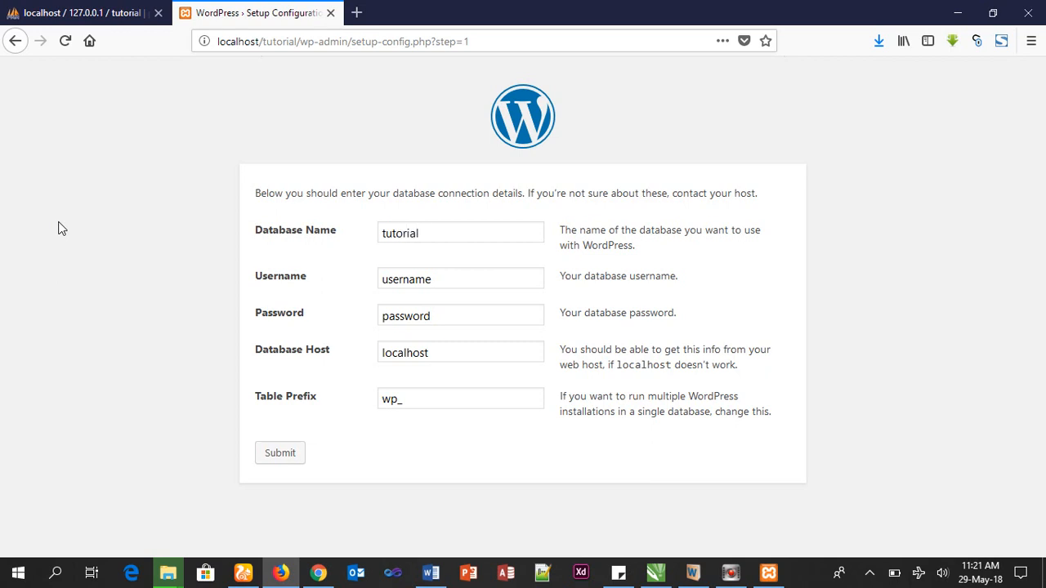
Set the database username to root and leave the database password blank.
key("Tab")
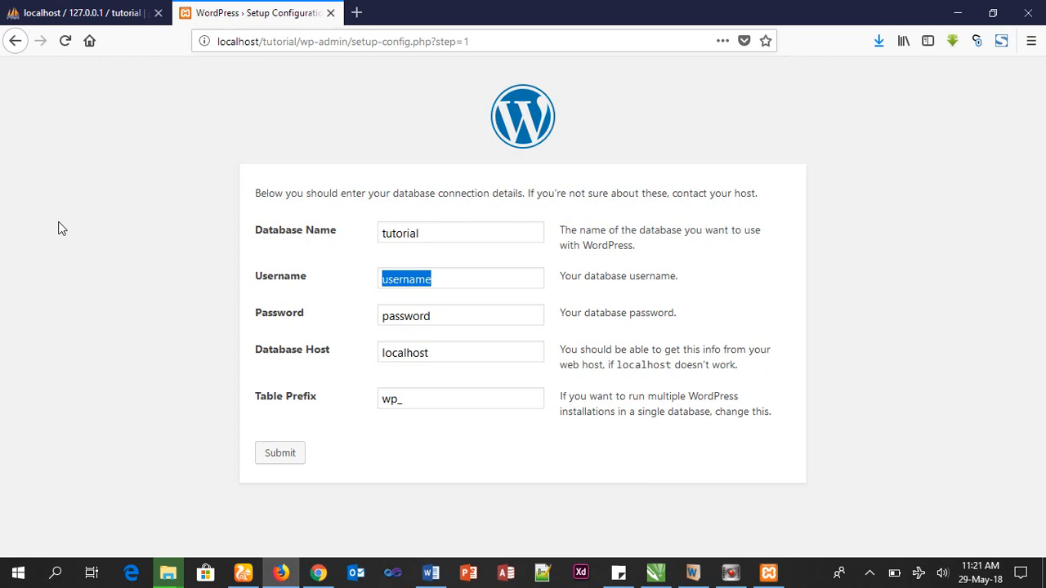
type("root")
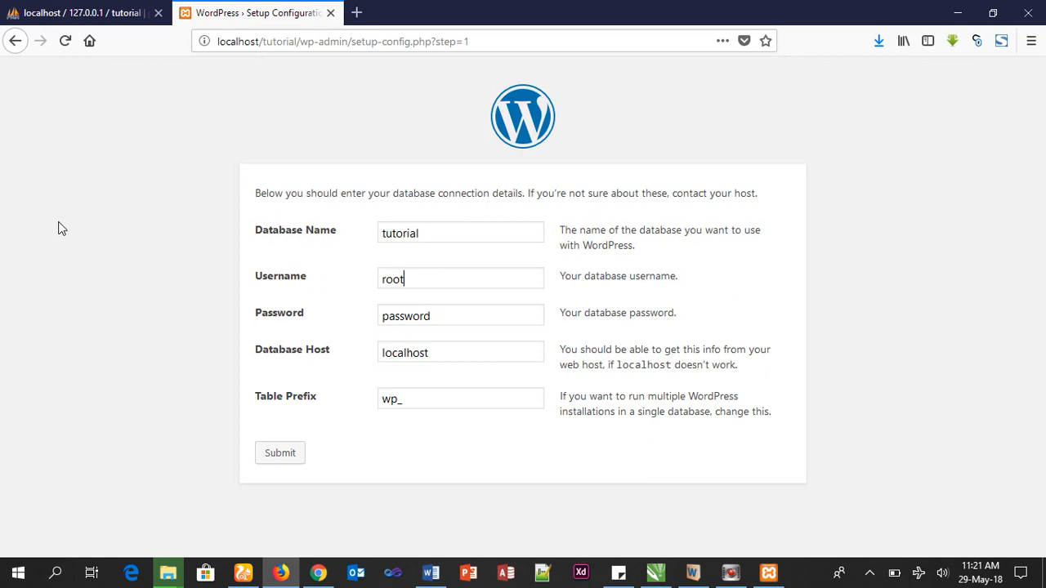
key("Tab")
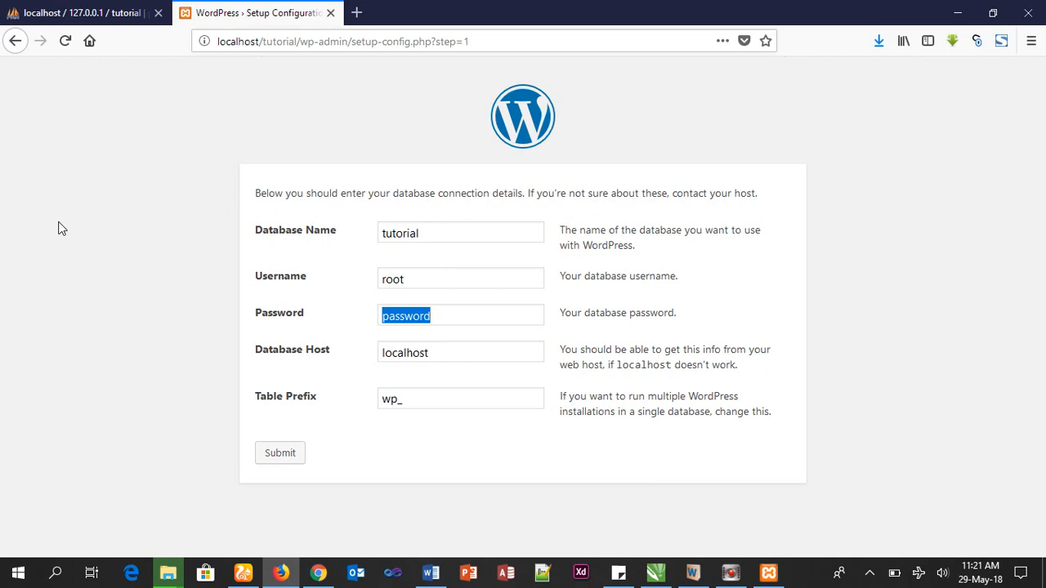
key("BackSpace")
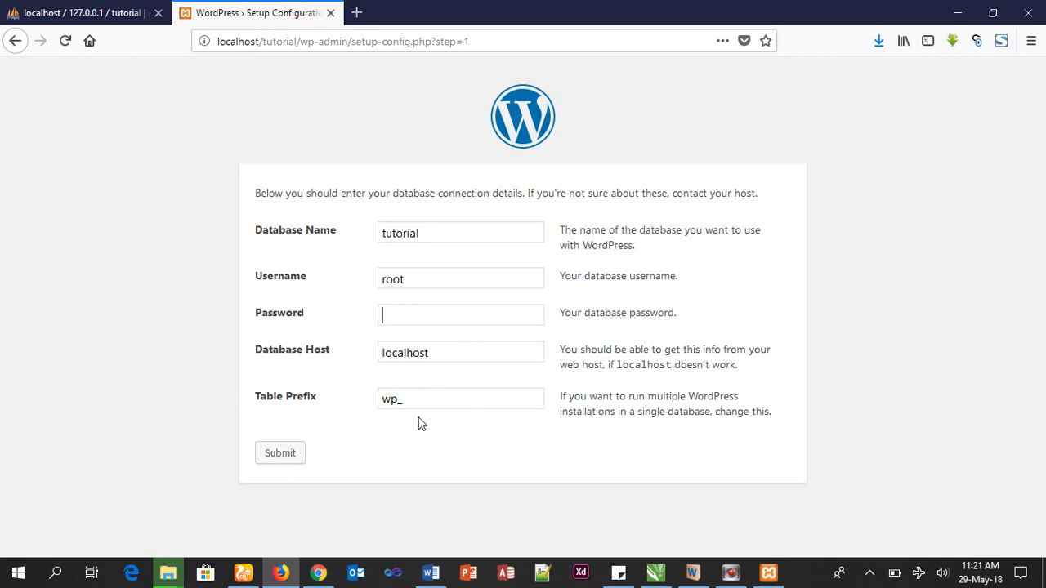
Submit the database connection details and run the WordPress installation to reach the site information form.
left_click(288, 461)
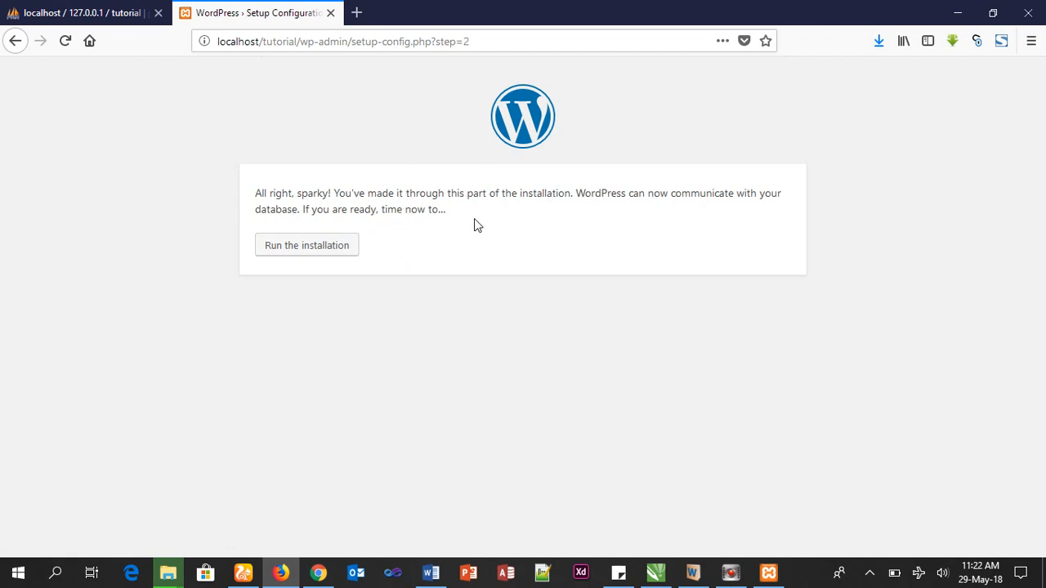
left_click(316, 256)
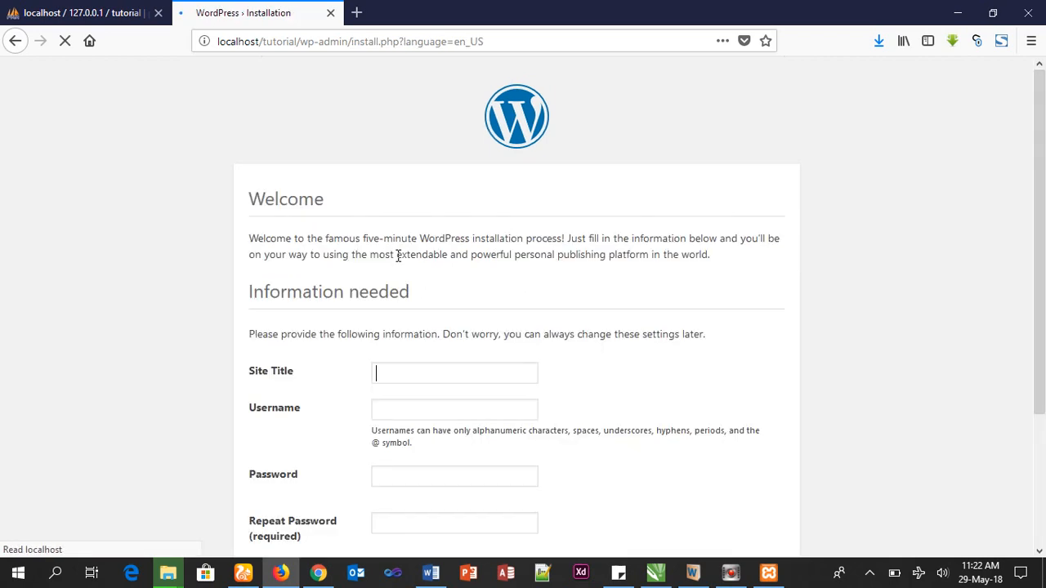
scroll(400, 262, "down", 2)
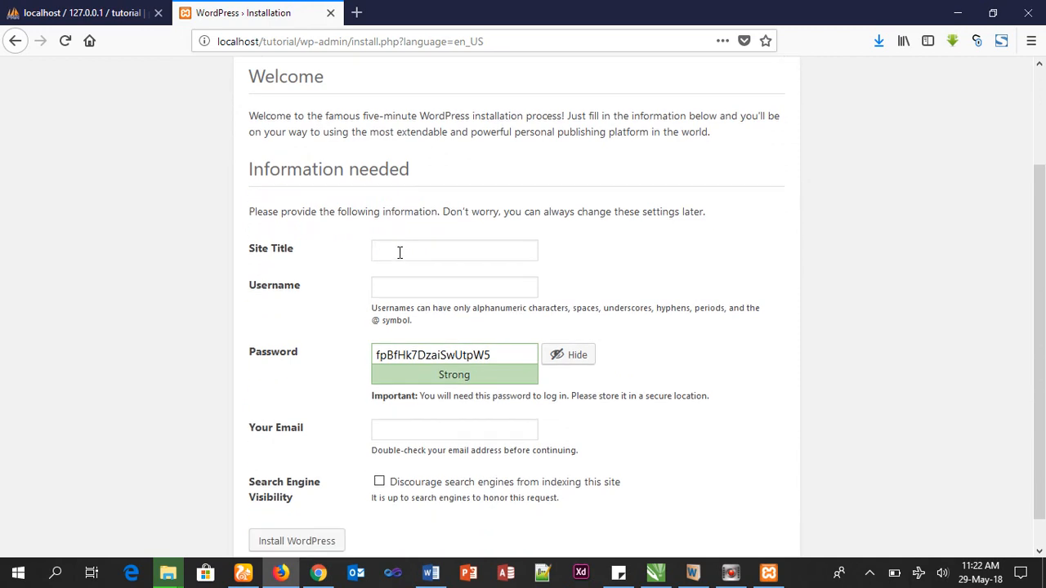
Set the site title to Tutorial and the admin username to tutorial in the WordPress installation form.
scroll(400, 249, "down", 1)
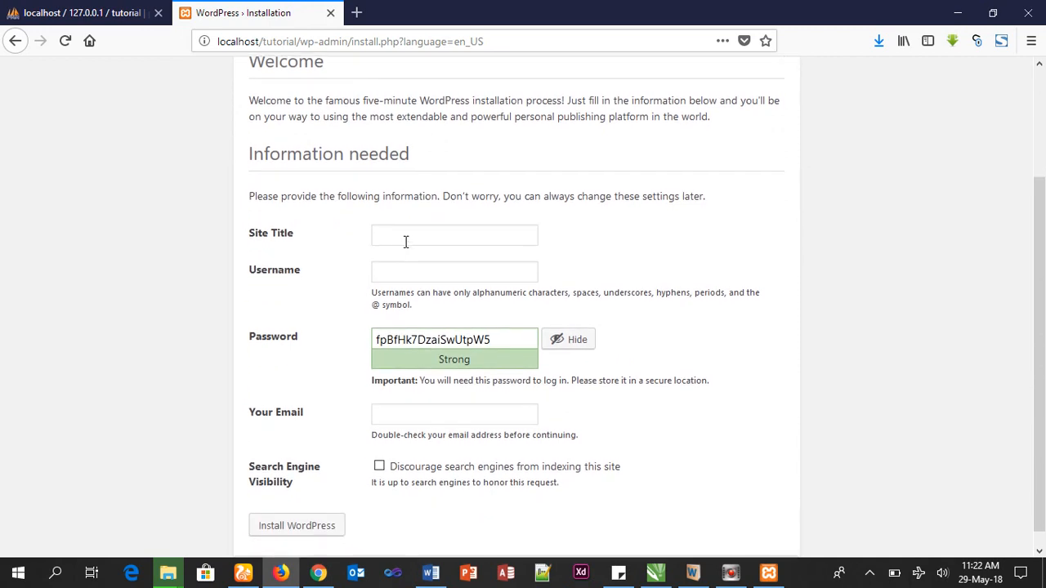
type("Tut")
type("orial")
type("tut")
type("orial")
Hide the generated password, replace it with the chosen account password and confirm the use of a weak password.
left_click(559, 337)
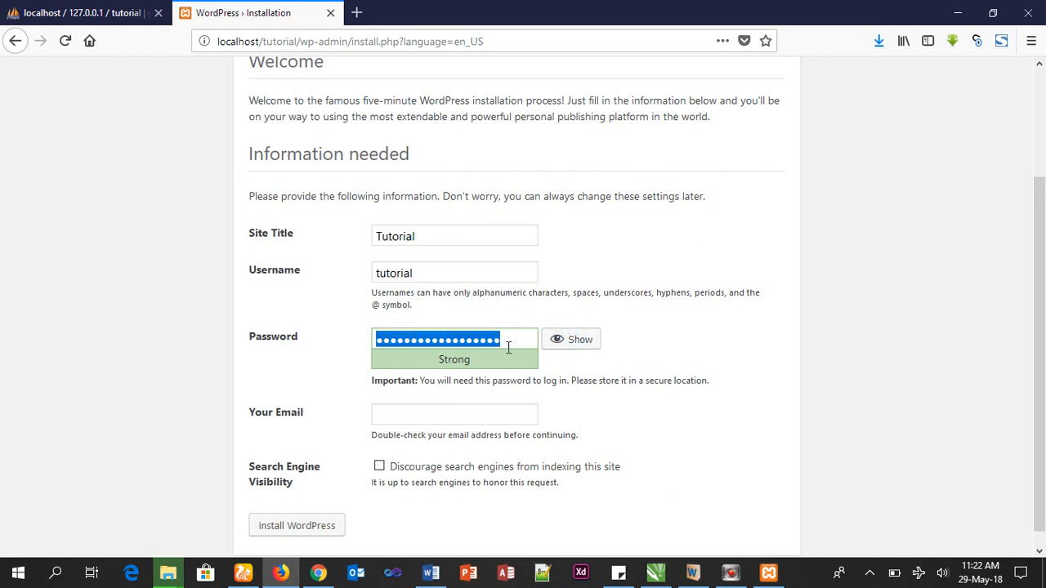
type("••")
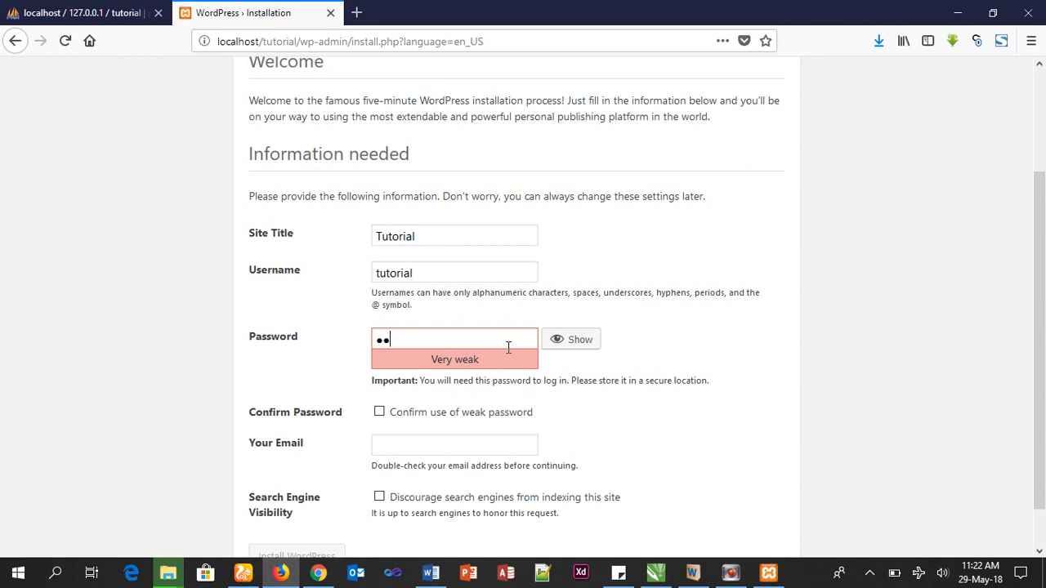
type("••••••")
left_click(380, 418)
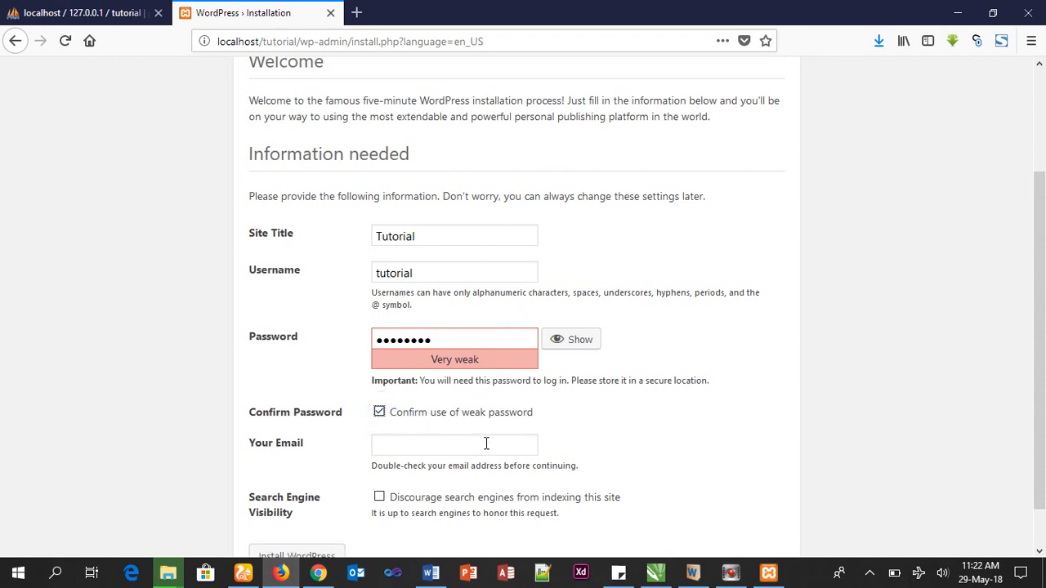
scroll(572, 357, "down", 1)
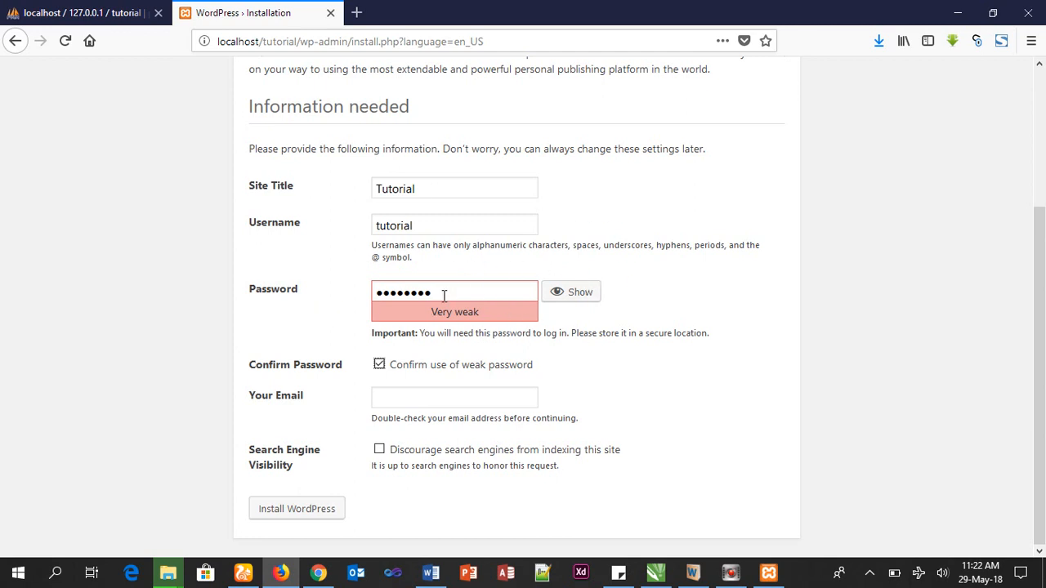
Enter the administrator's e-mail address and run the WordPress installation without saving the login in the browser.
left_click(396, 398)
type("p")
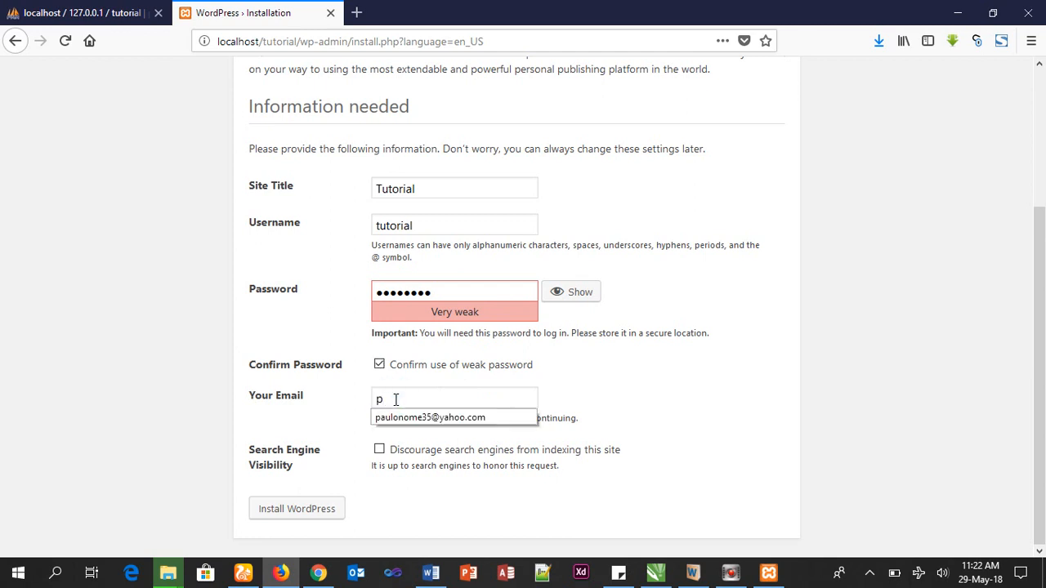
left_click(472, 413)
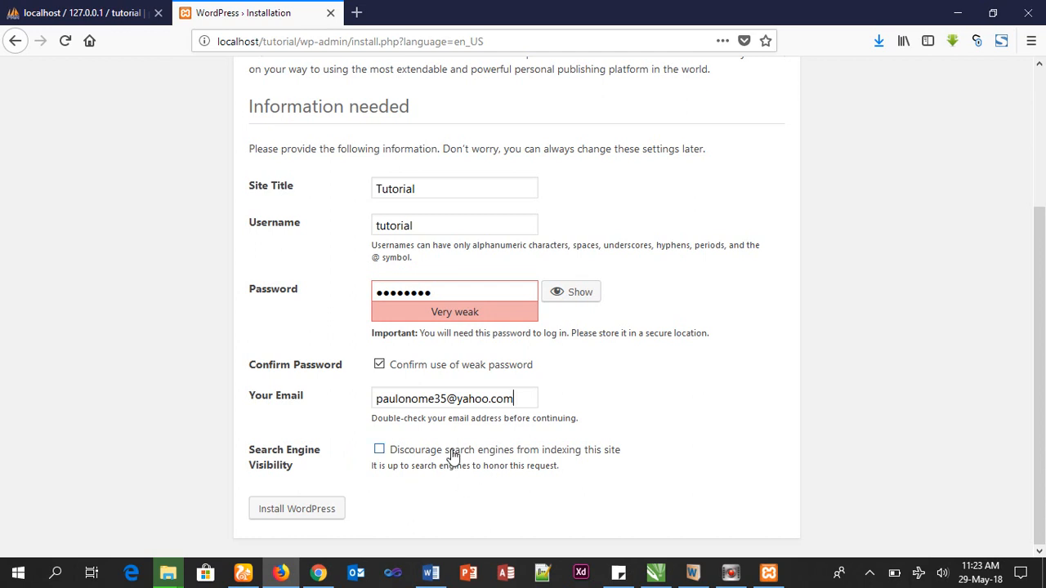
left_click(290, 514)
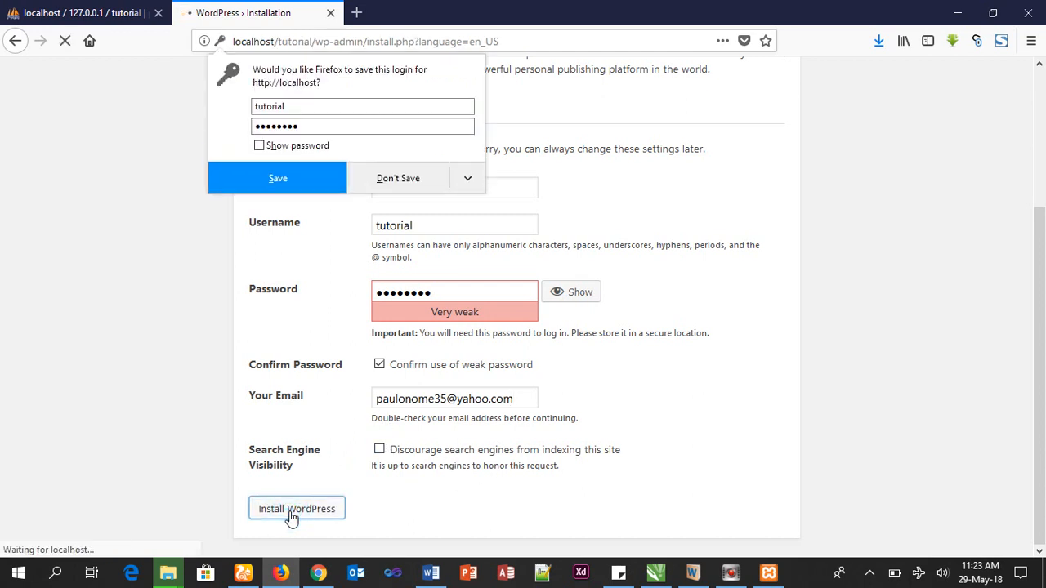
left_click(397, 178)
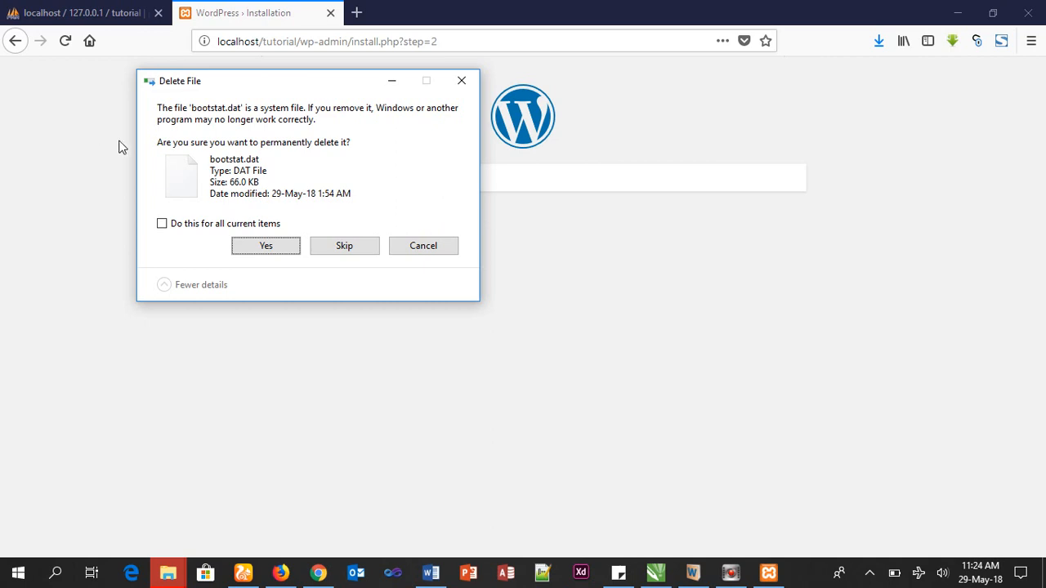
Confirm the permanent deletion of the system file bootstat.dat for all current items.
left_click(216, 220)
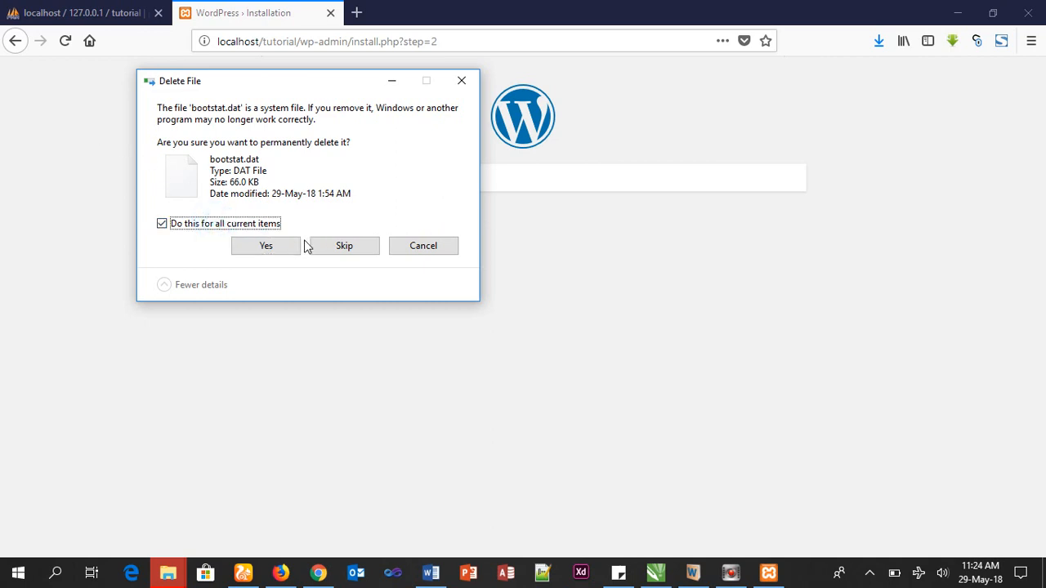
left_click(280, 255)
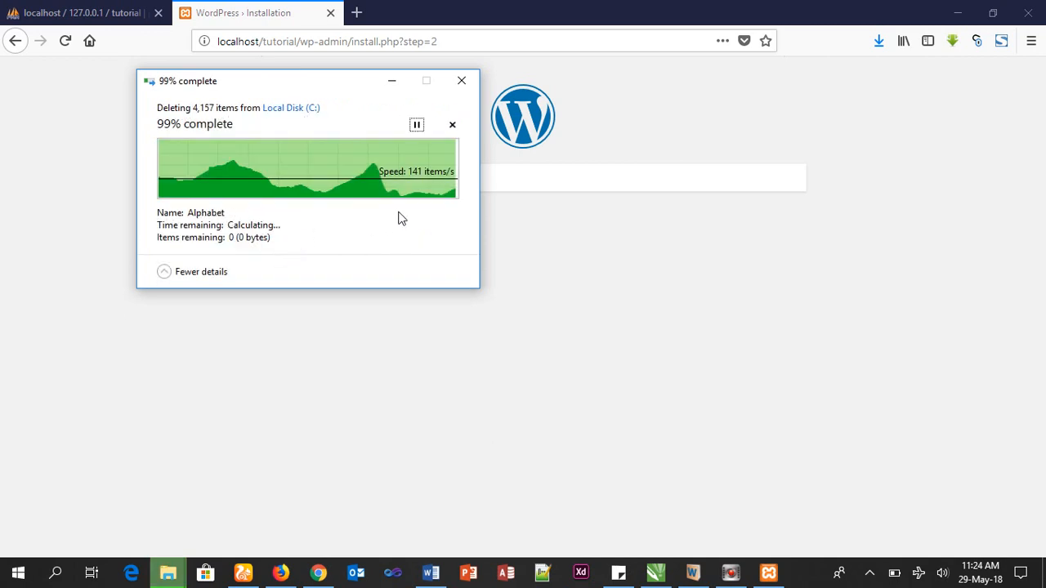
Try again to delete the access-denied Alphabet file, applying the retry to all current items.
left_click(242, 211)
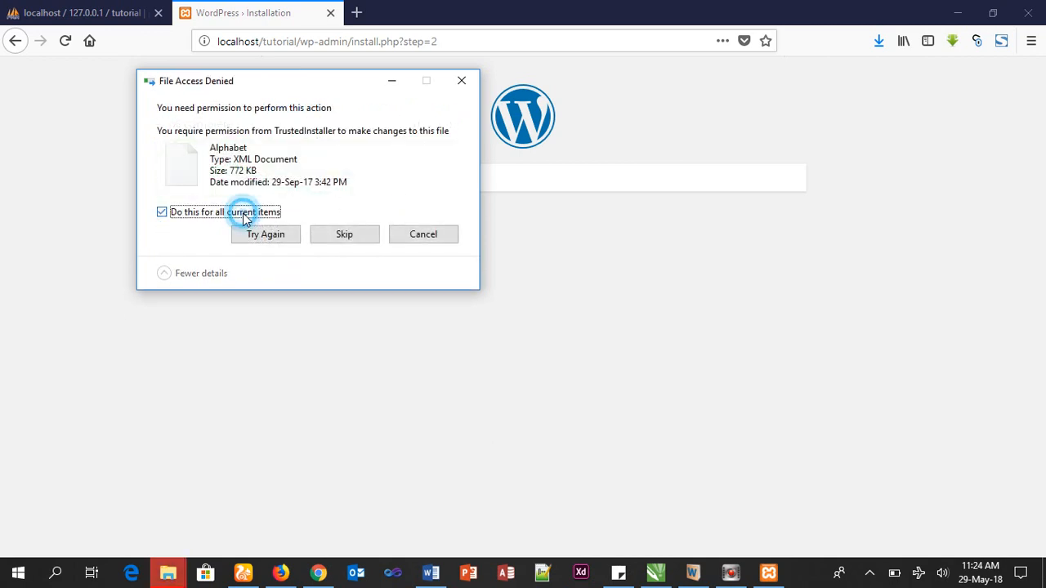
left_click(260, 237)
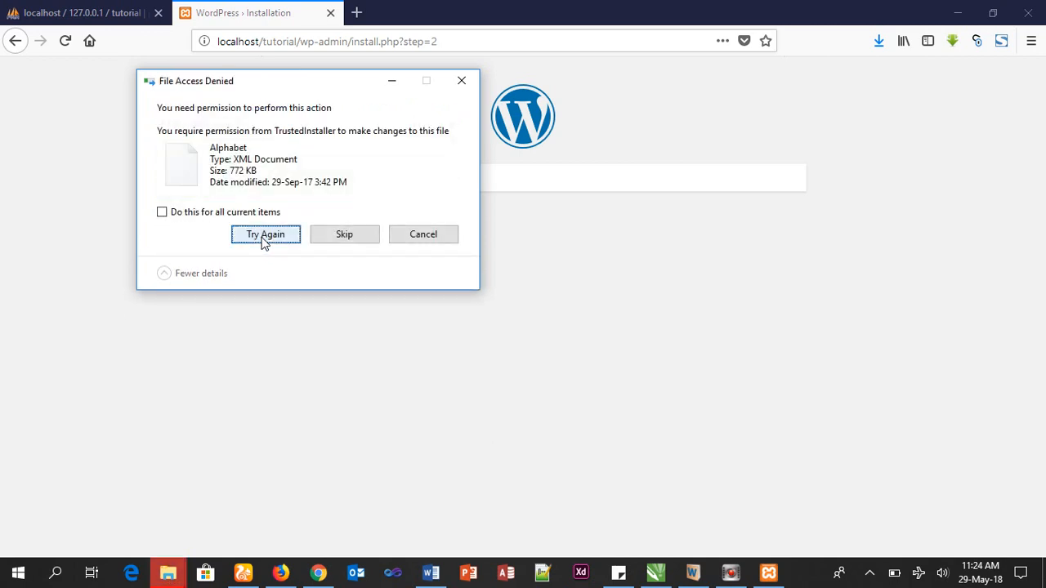
left_click(263, 215)
left_click(270, 236)
left_click(269, 211)
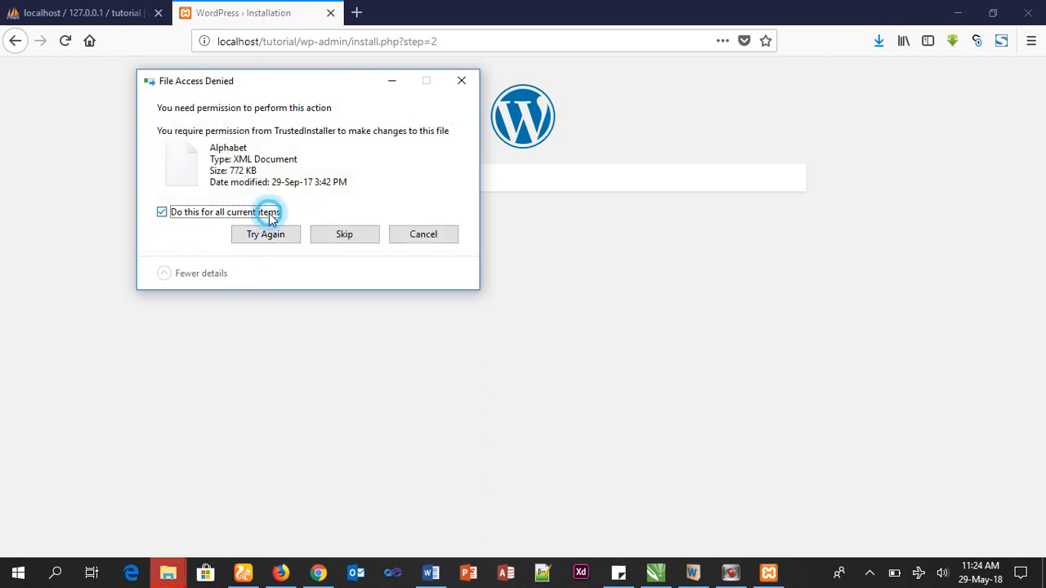
left_click(270, 238)
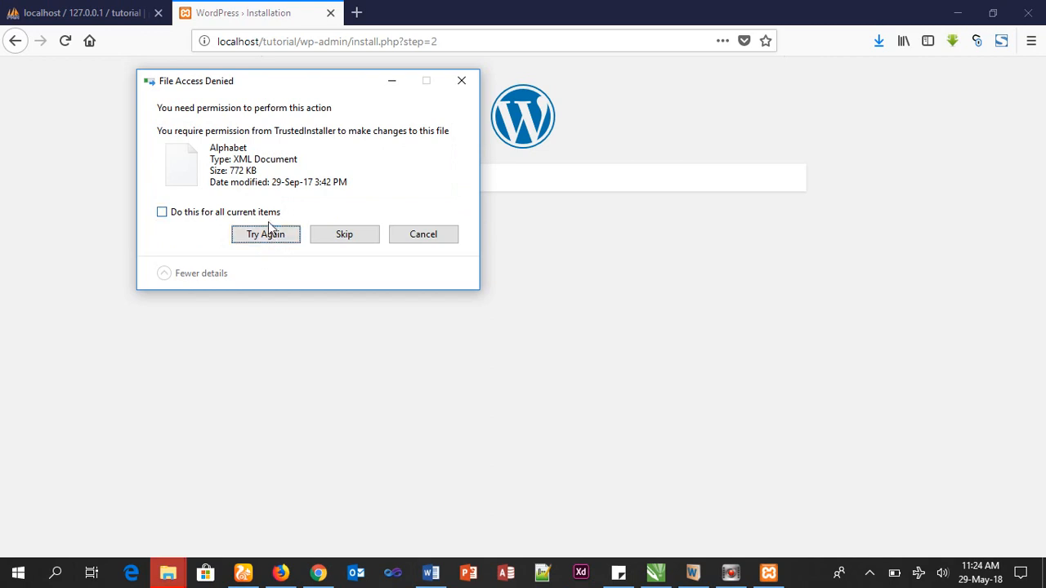
left_click(269, 212)
left_click(271, 237)
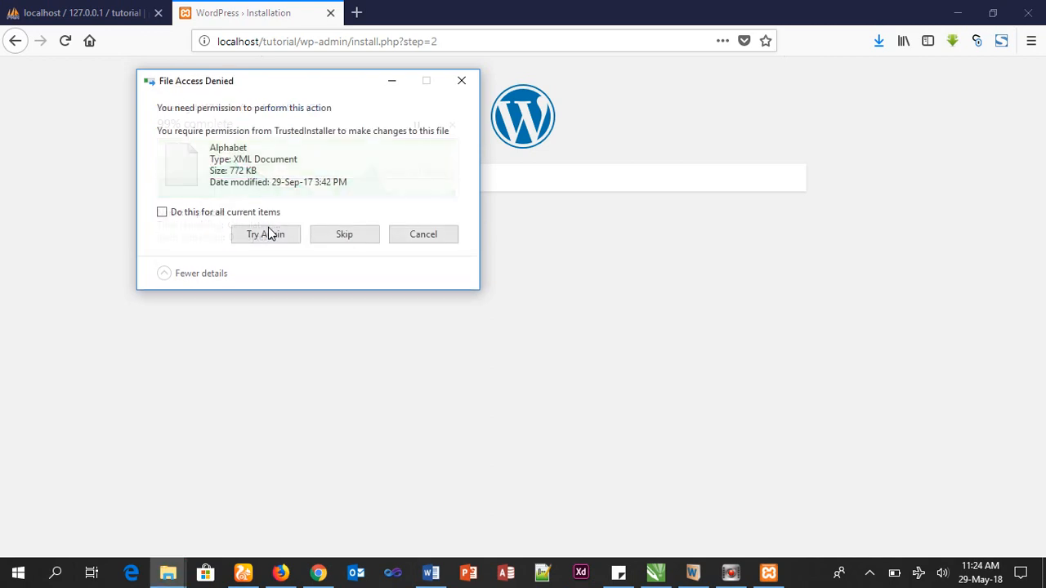
Skip the access-denied and missing files for all current items and minimize the deletion window.
left_click(269, 213)
left_click(343, 235)
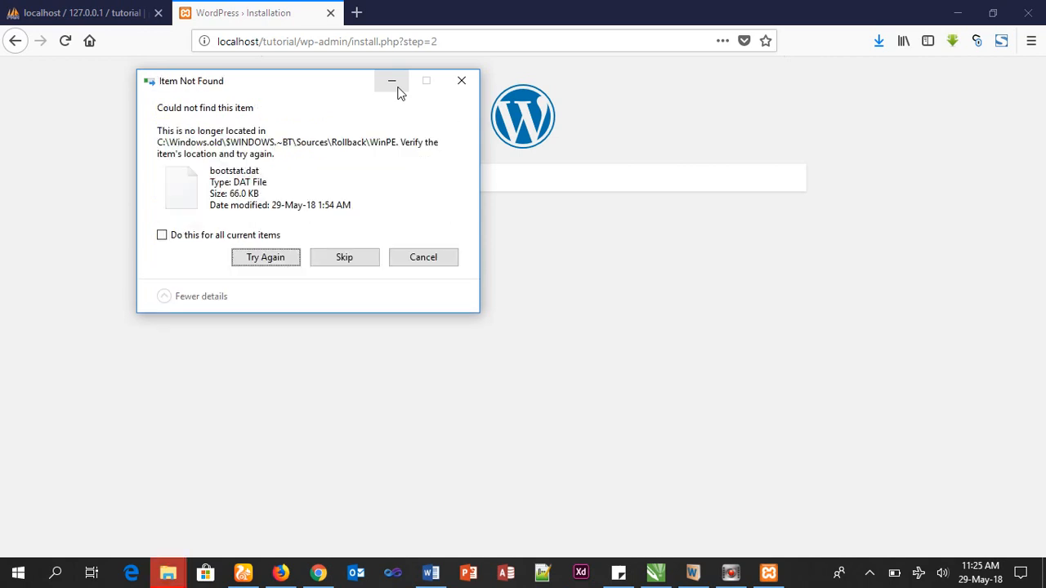
left_click(243, 236)
left_click(344, 258)
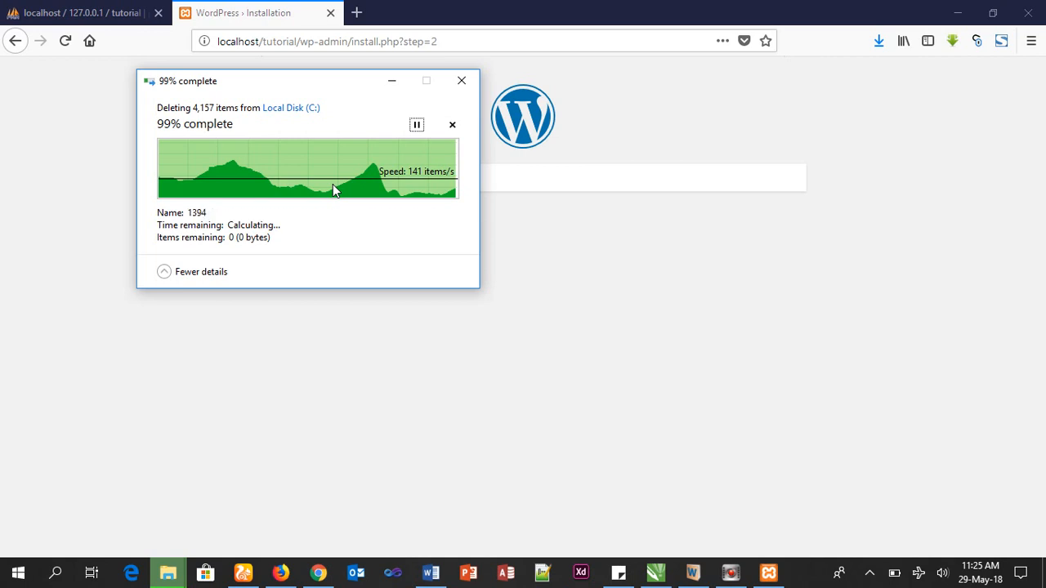
left_click(392, 81)
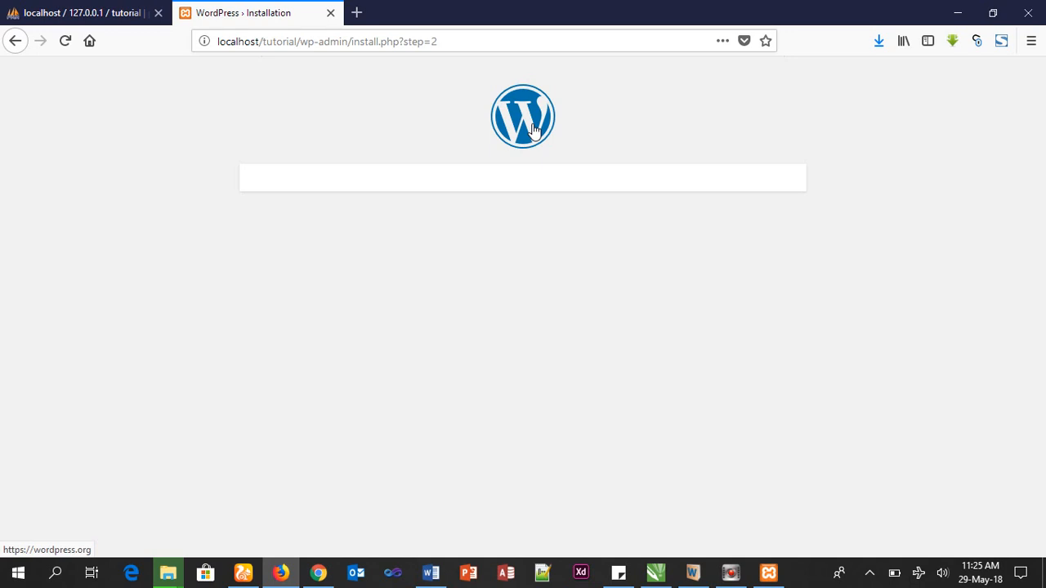
Reload the blank WordPress installation page and resend the submitted form data.
key("F5")
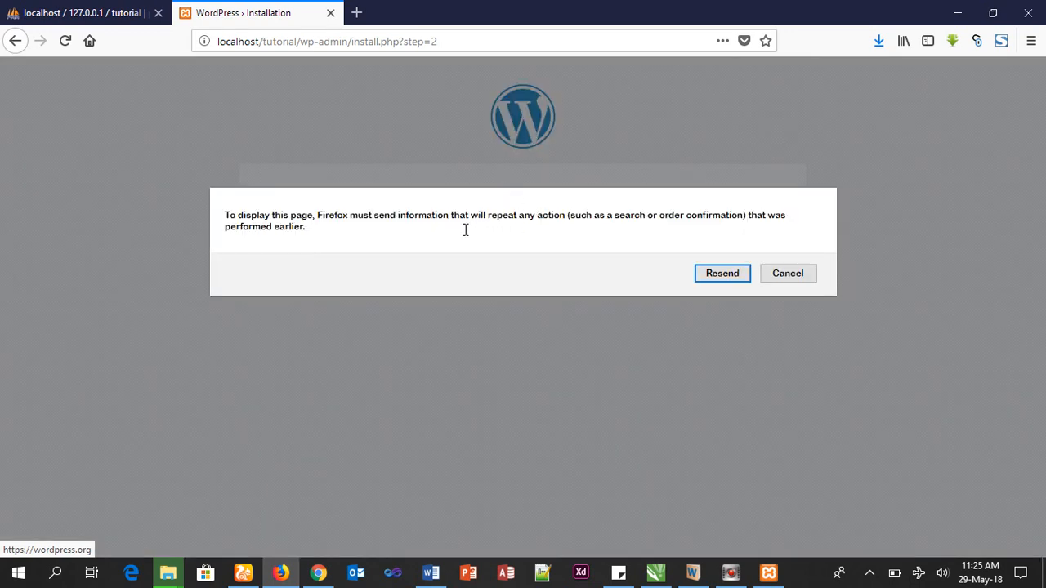
left_click(783, 275)
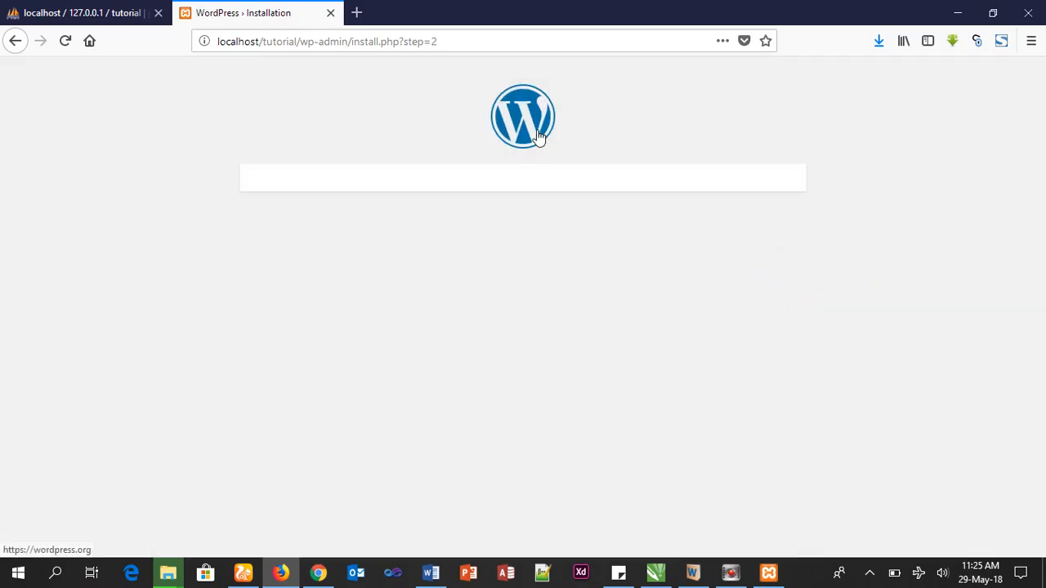
left_click(546, 185)
key("F5")
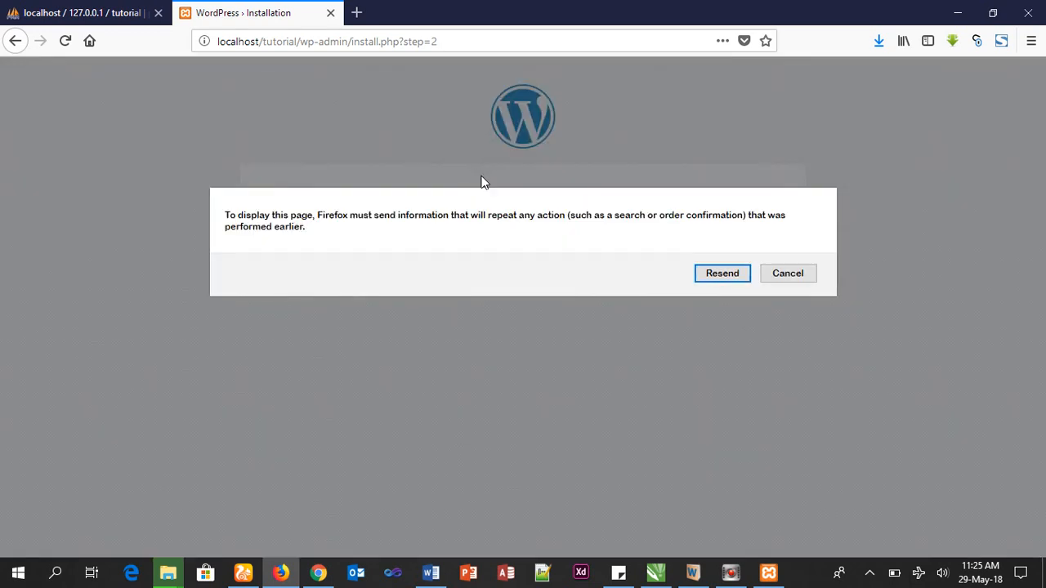
key("Return")
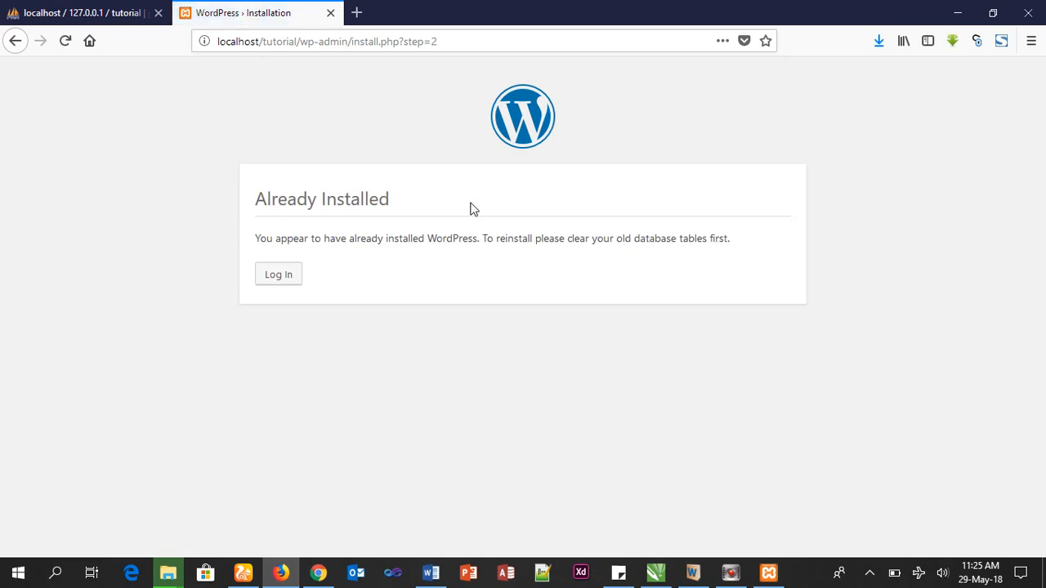
Log in to WordPress as Tutorial with the account password and Remember Me enabled, without saving the login in the browser.
left_click(280, 278)
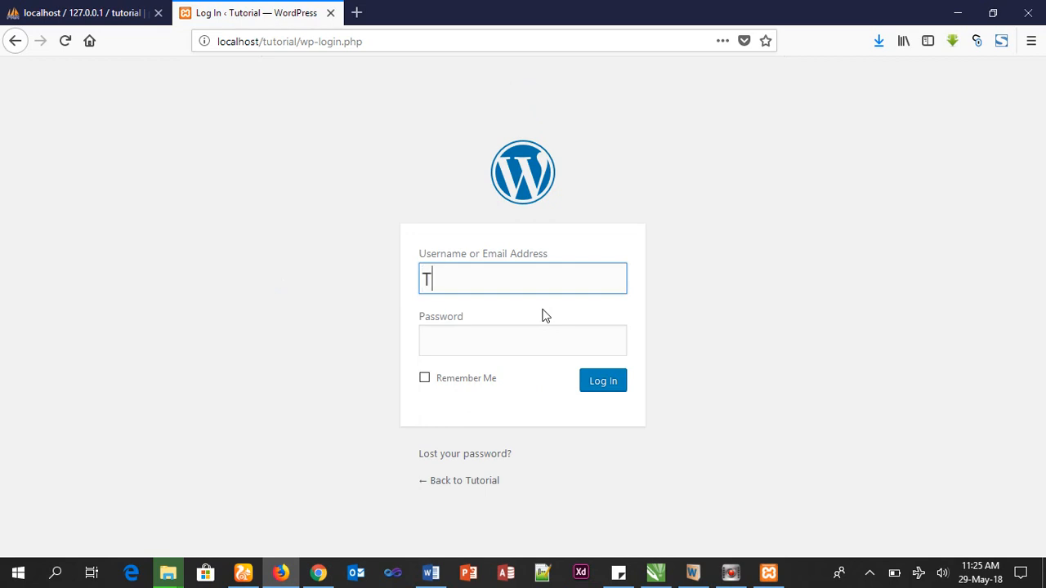
type("Tutorial")
key("Tab")
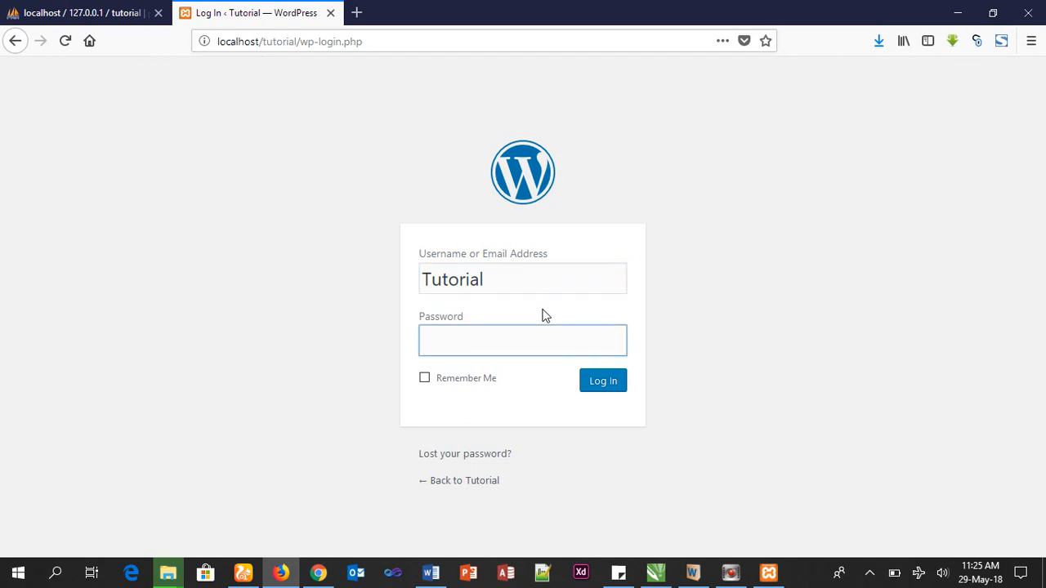
type("••••••••")
left_click(473, 383)
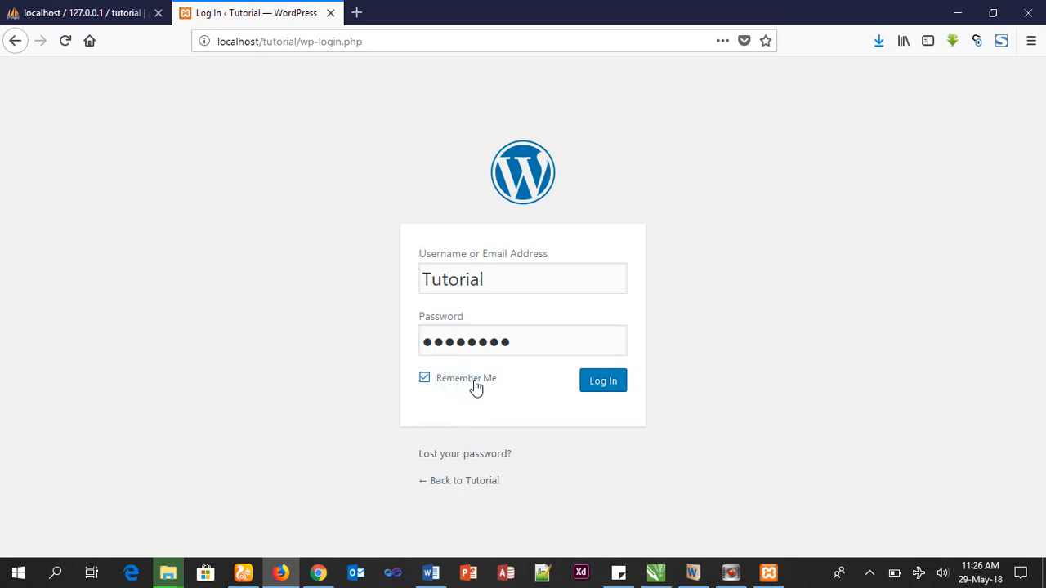
left_click(607, 396)
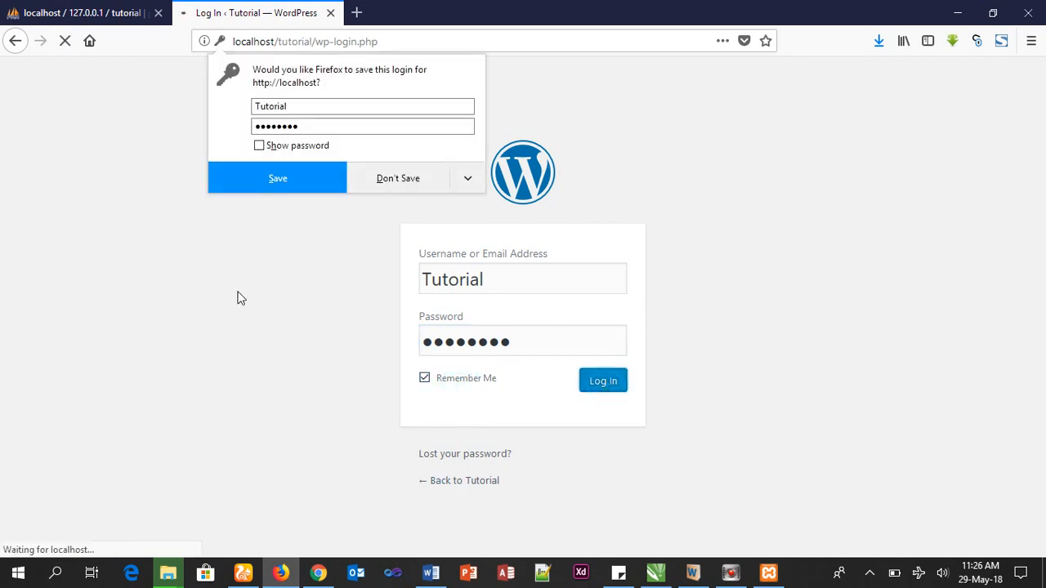
left_click(410, 179)
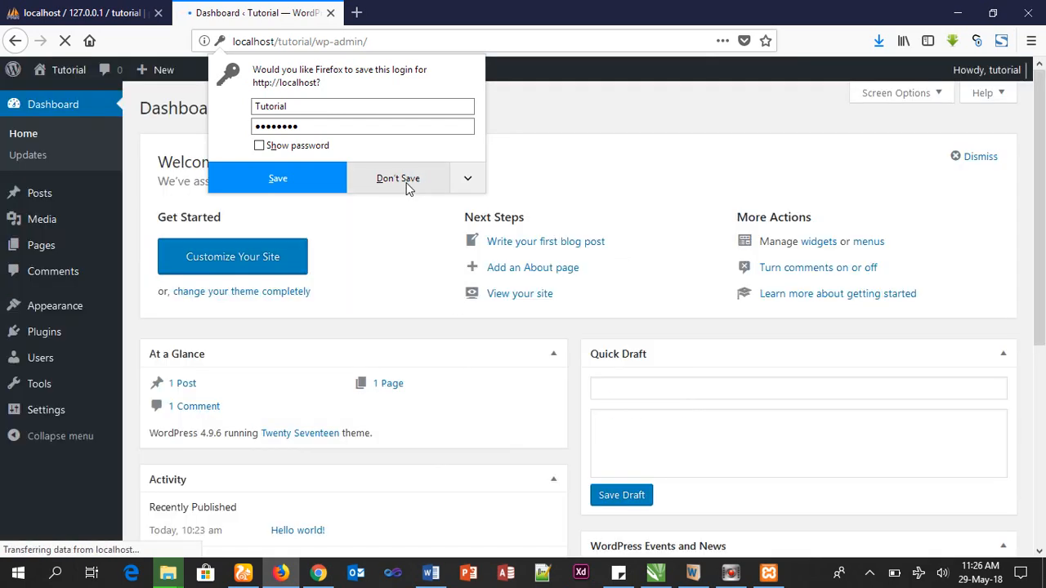
left_click(409, 181)
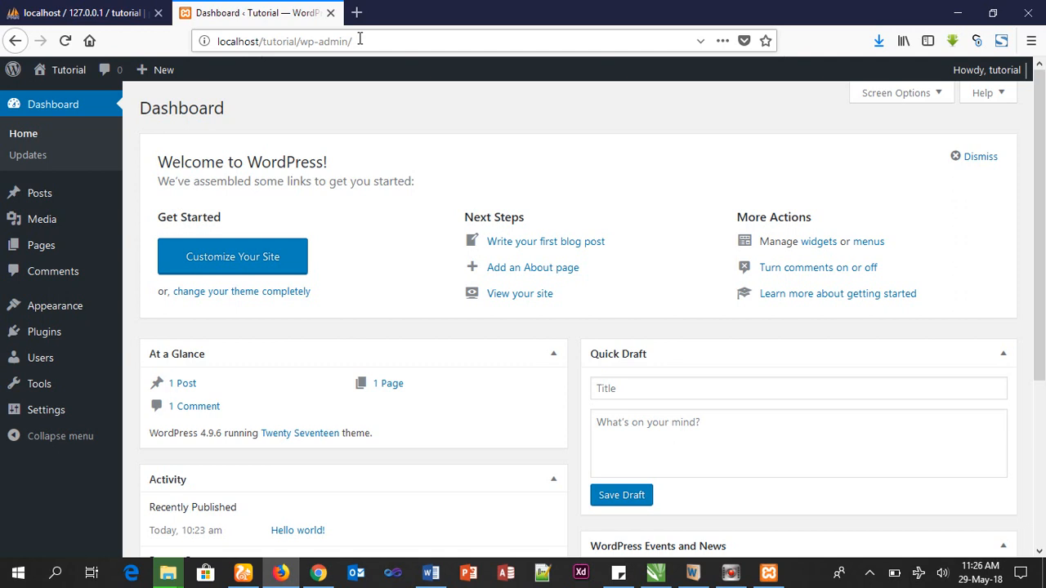
Visit the Tutorial site in a new browser tab and examine its homepage from the header down to the footer.
mouse_move(31, 304)
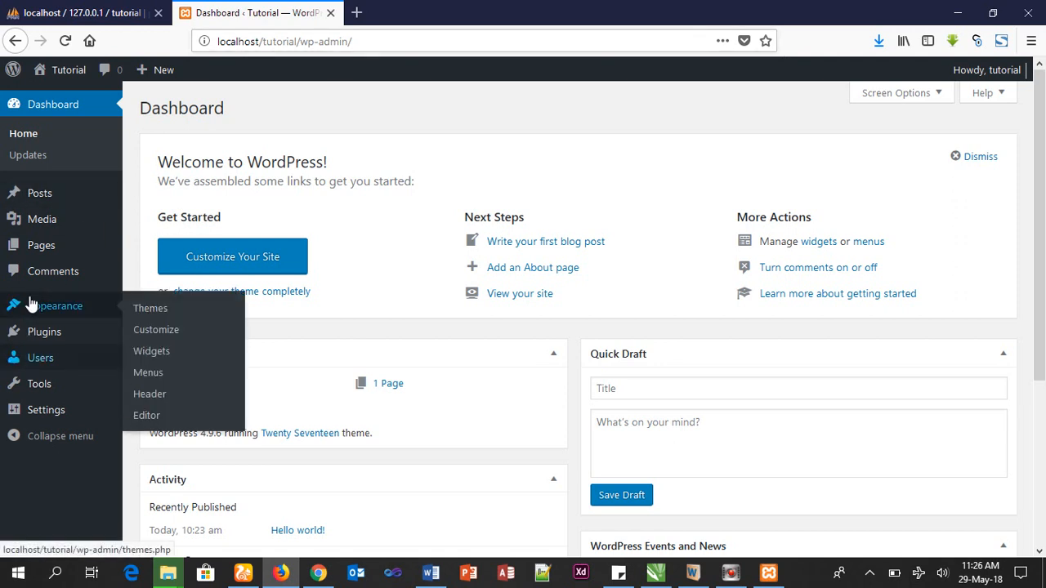
scroll(16, 304, "down", 1)
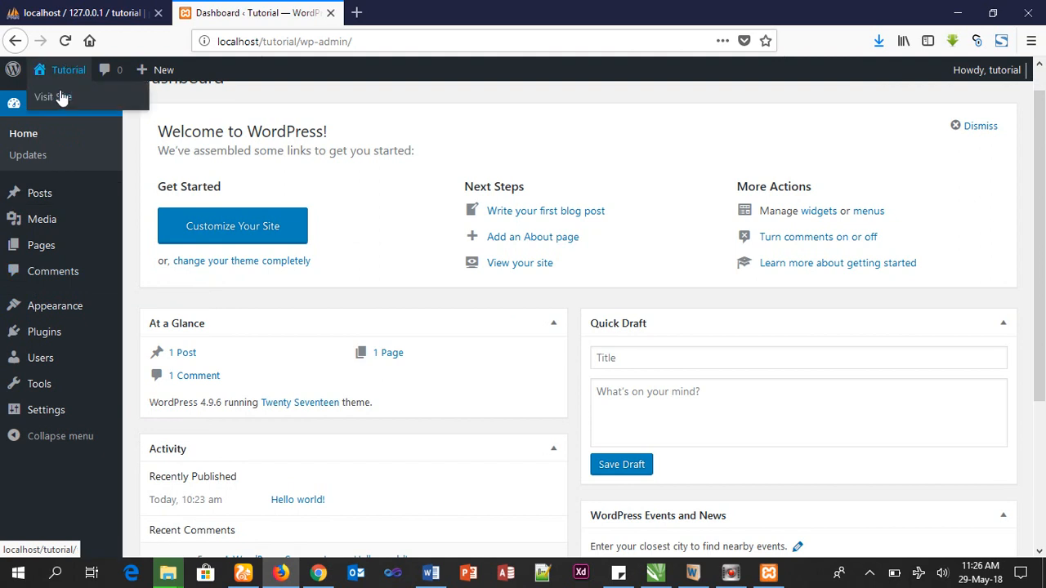
right_click(59, 106)
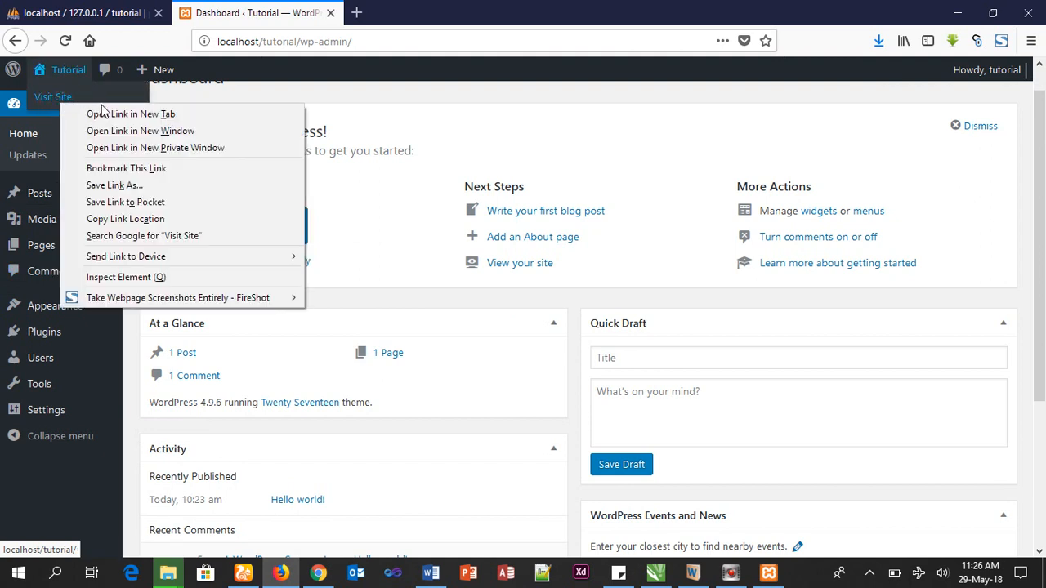
left_click(90, 112)
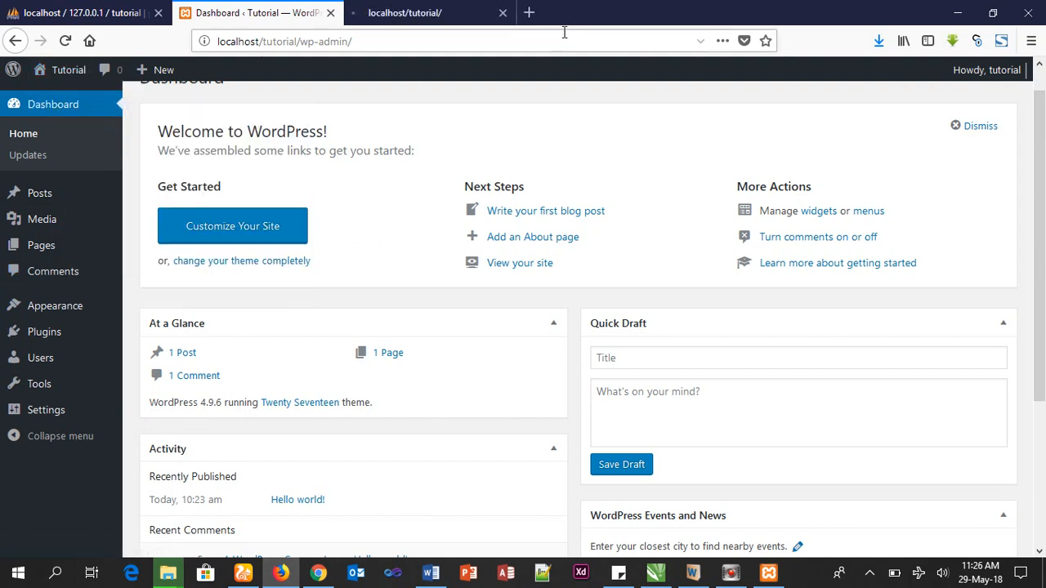
left_click(431, 17)
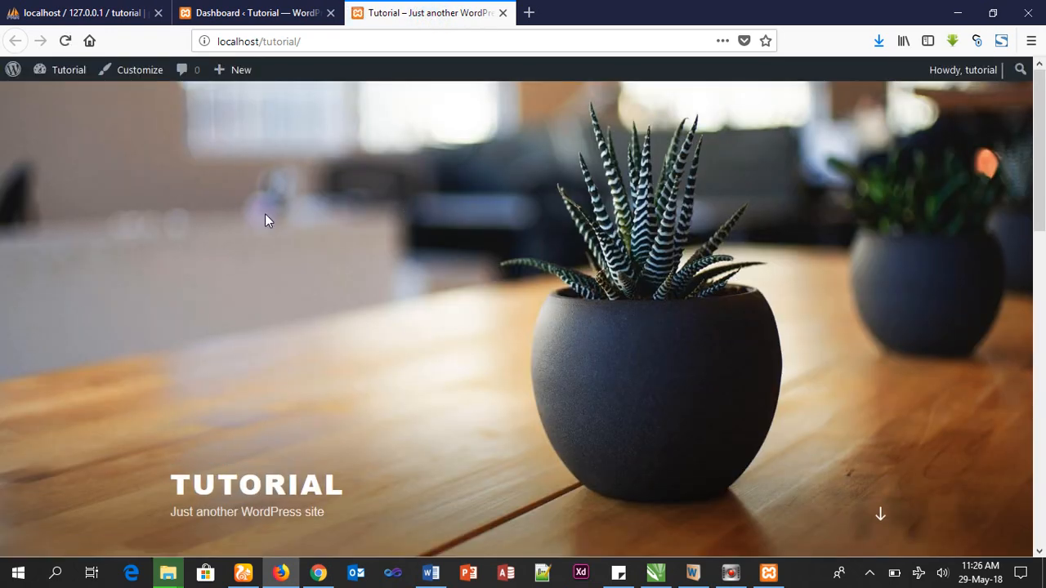
scroll(290, 201, "down", 3)
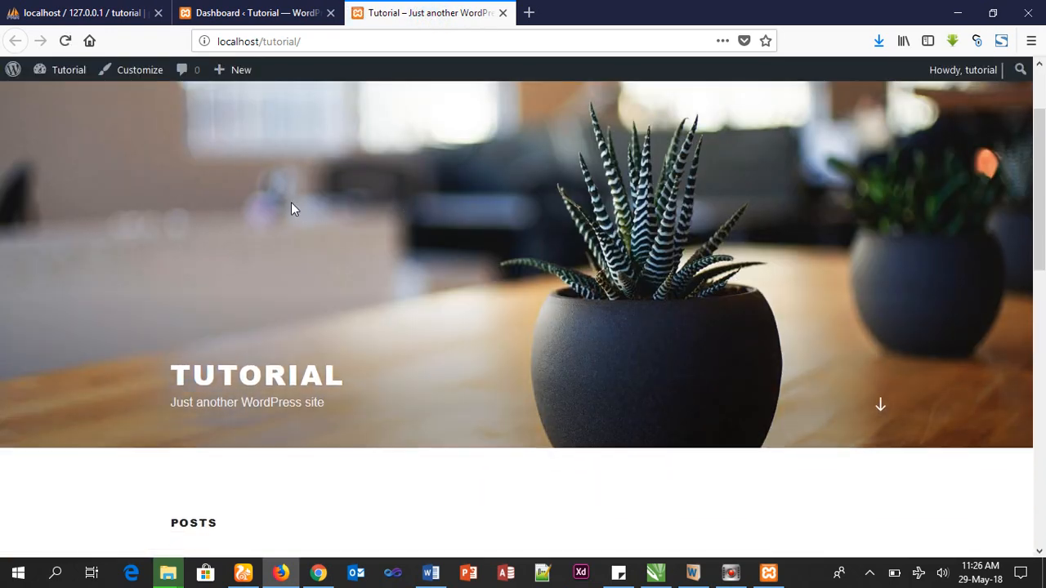
scroll(290, 202, "down", 5)
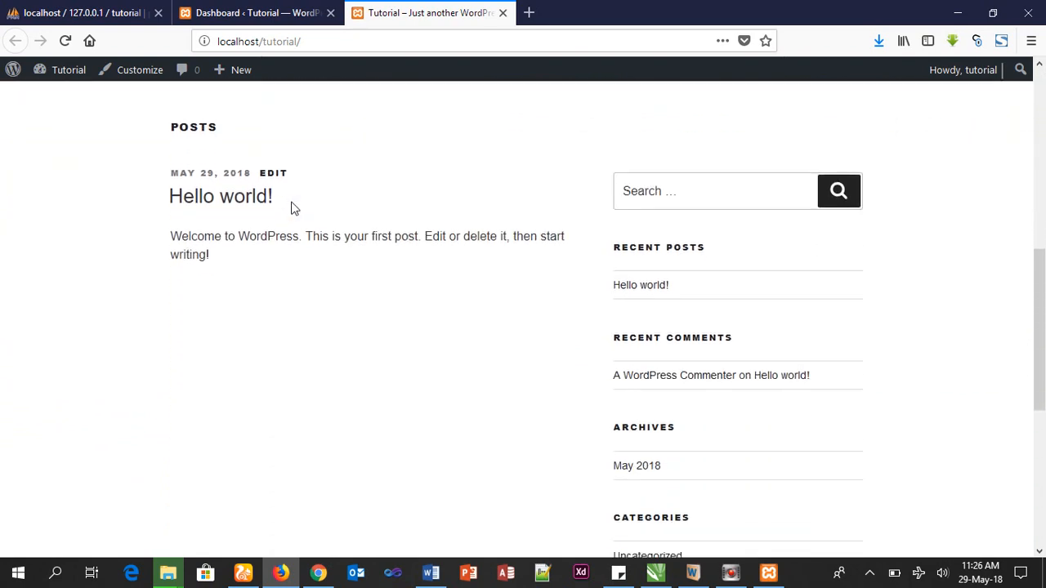
scroll(291, 208, "down", 3)
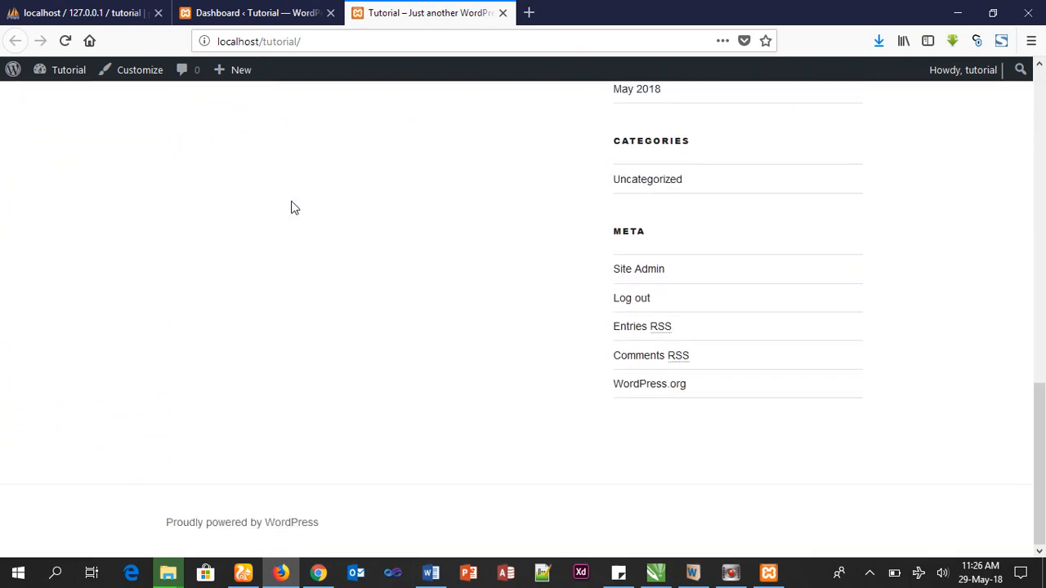
scroll(292, 208, "up", 5)
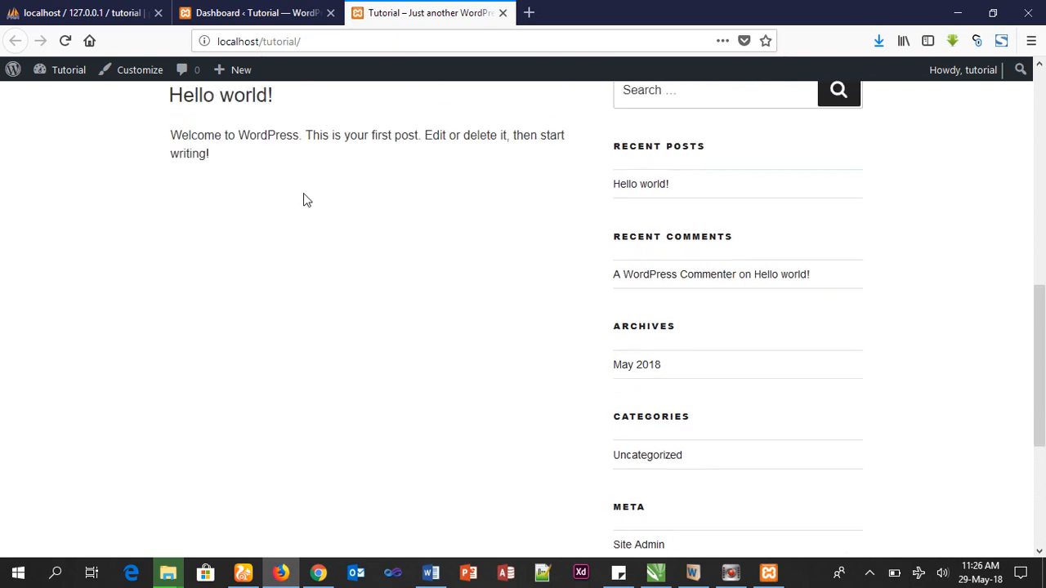
scroll(303, 195, "up", 5)
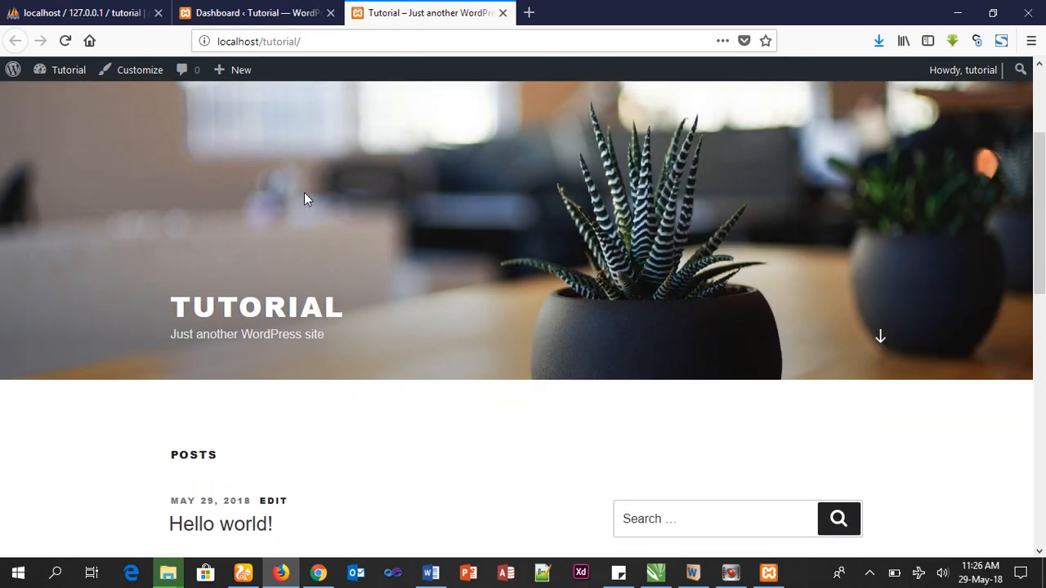
scroll(304, 192, "up", 1)
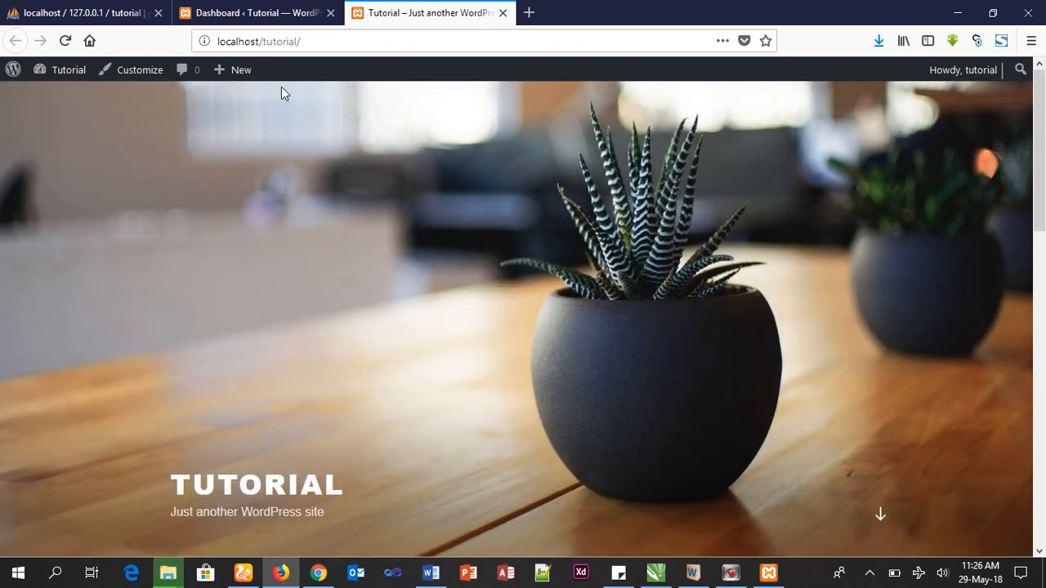